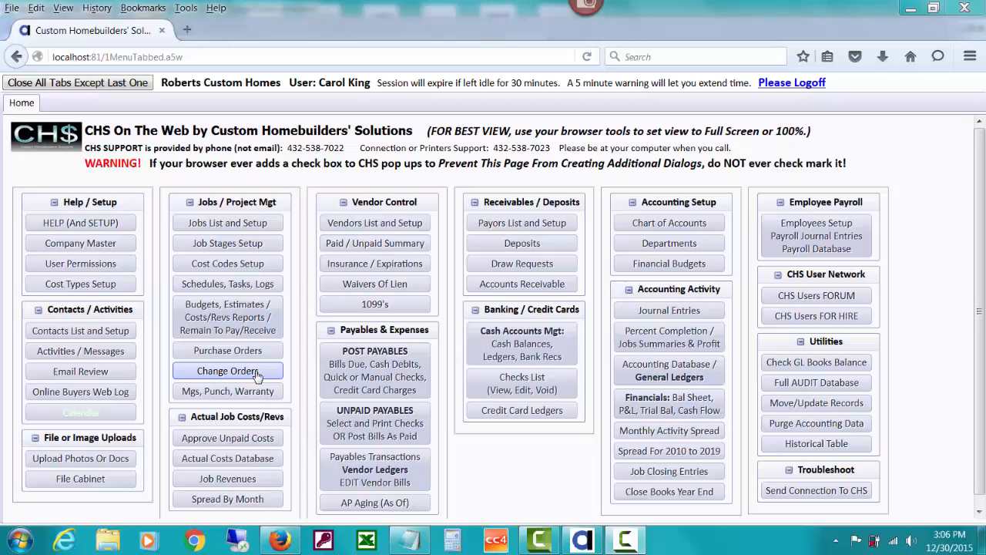
Open the change orders menu and select job VISTAV3811
left_click(257, 373)
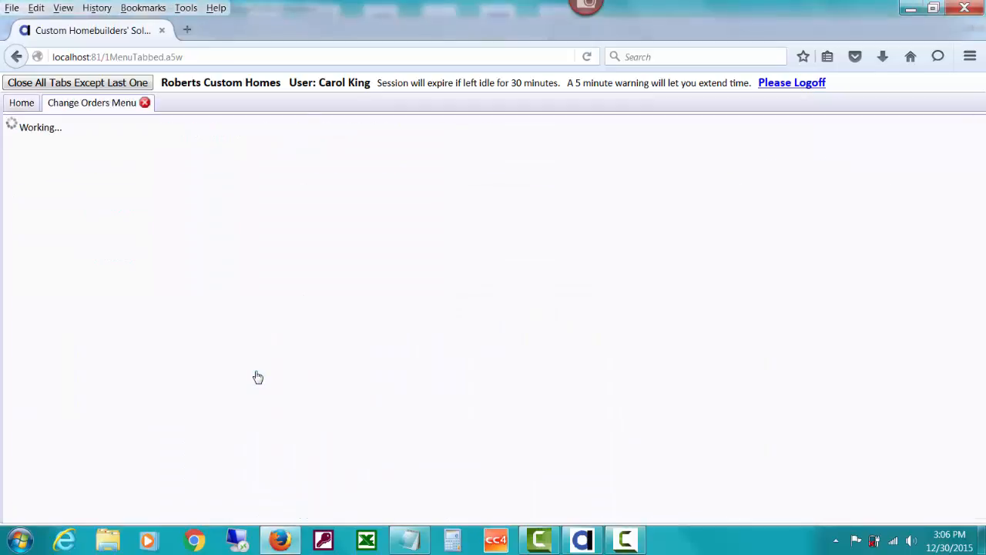
left_click(582, 540)
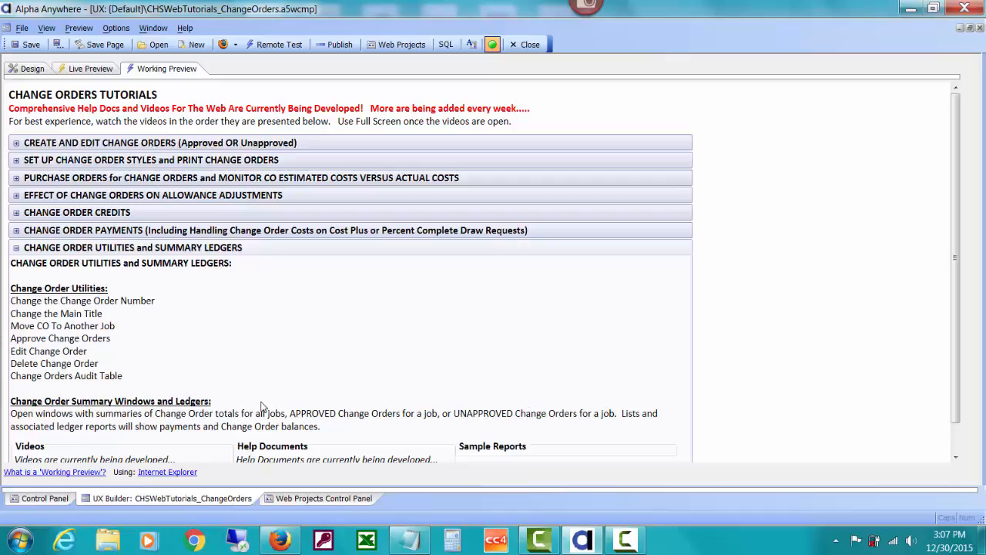
left_click(281, 540)
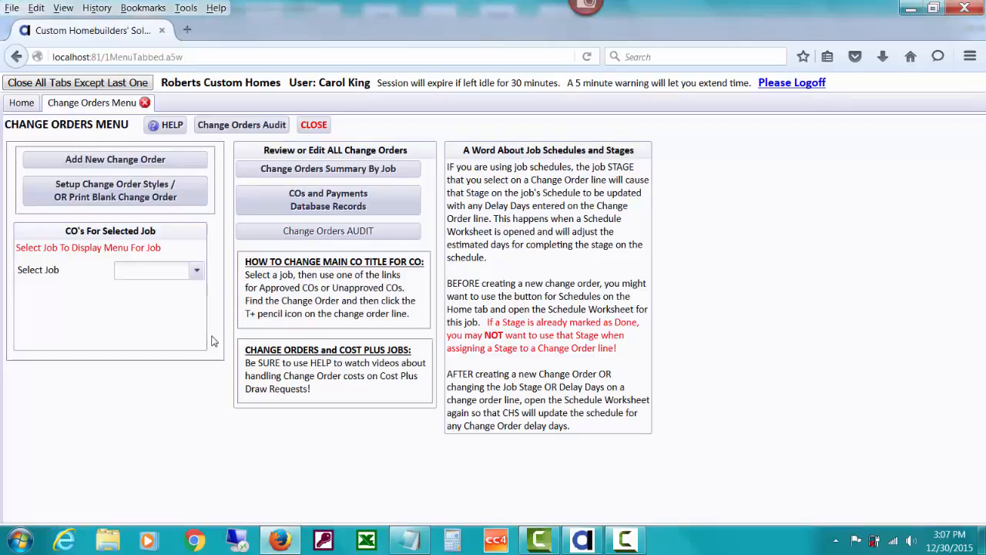
type("v")
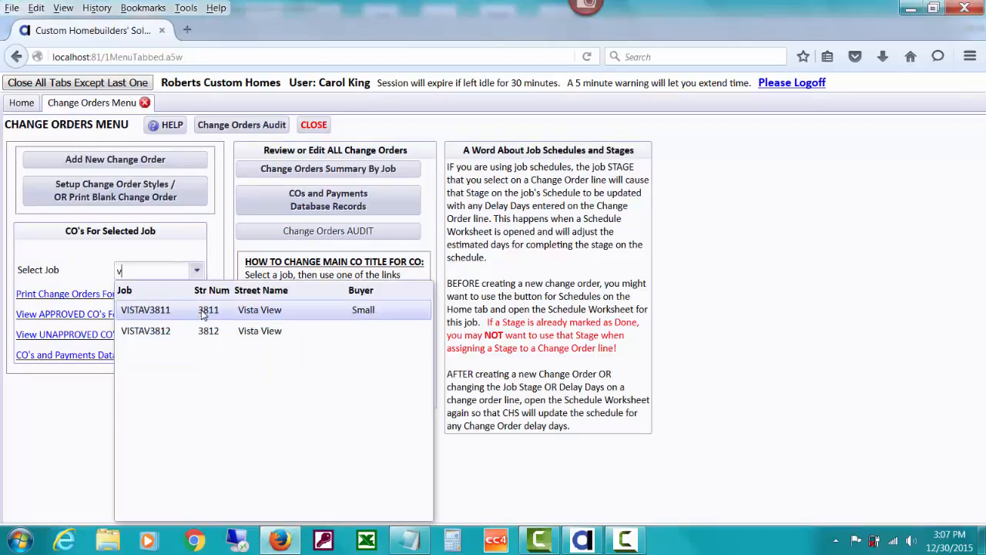
left_click(202, 312)
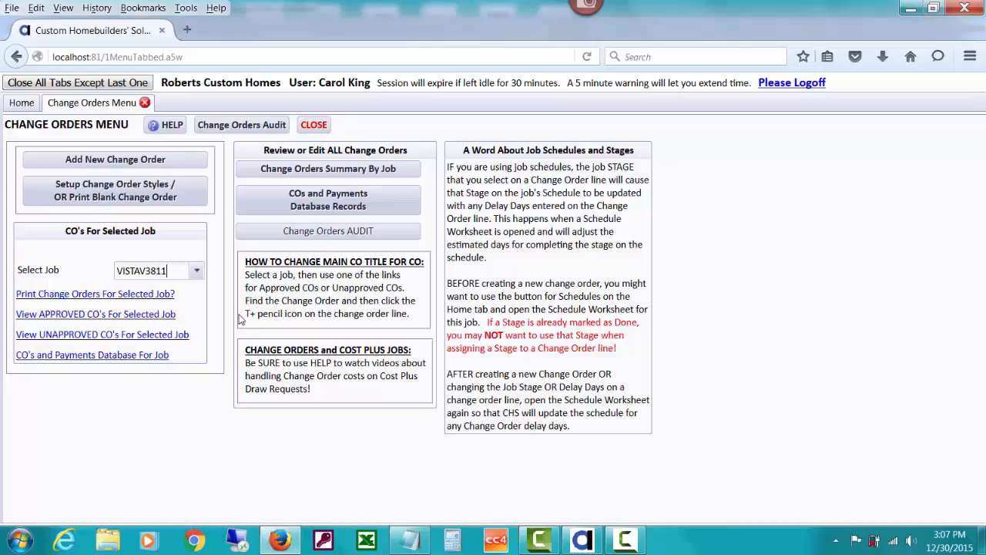
Check how to print change orders for the selected job, and open its list of approved change orders
left_click(43, 298)
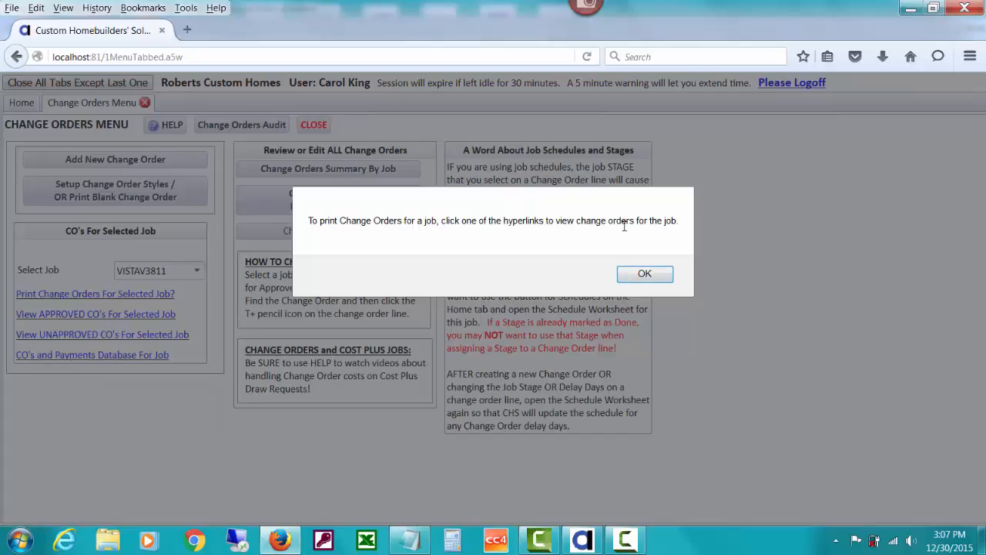
left_click(643, 274)
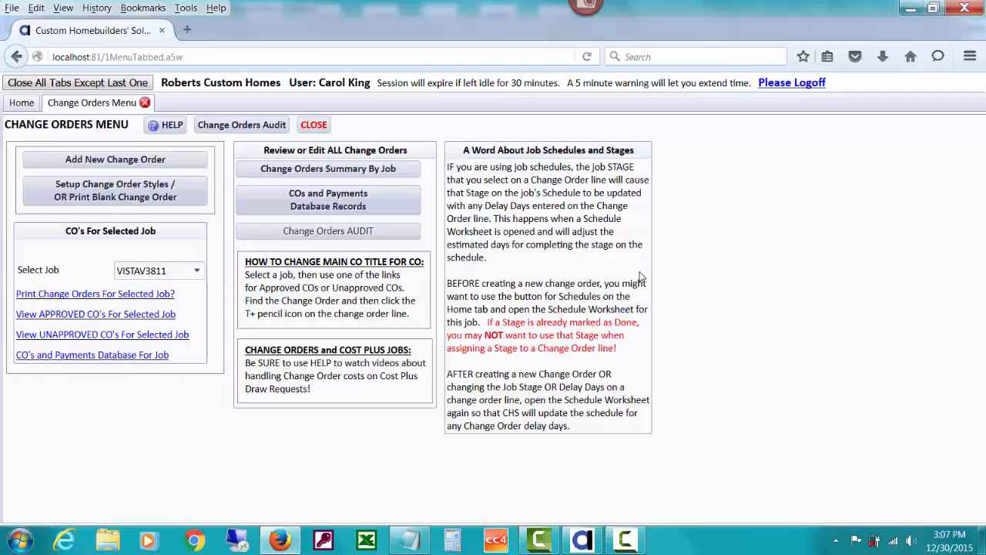
left_click(102, 317)
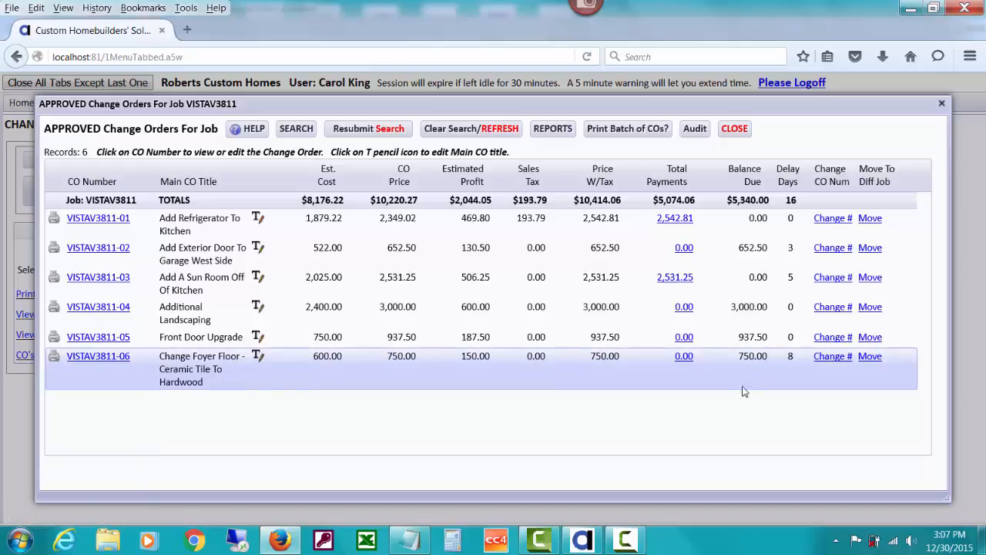
Change the foyer floor change order's CO number to VISTA3811-07, filtering the used numbers to the selected job
left_click(827, 358)
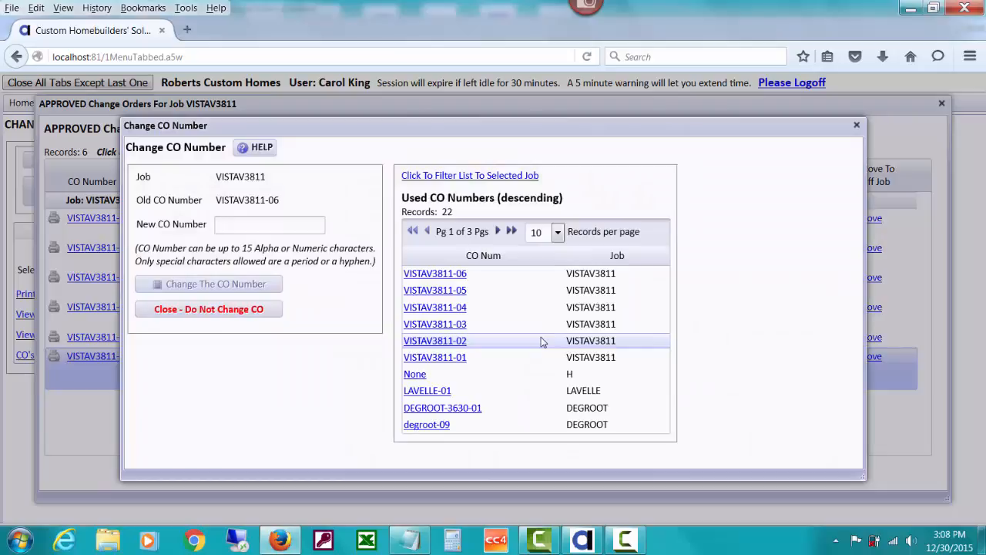
type("VISTA")
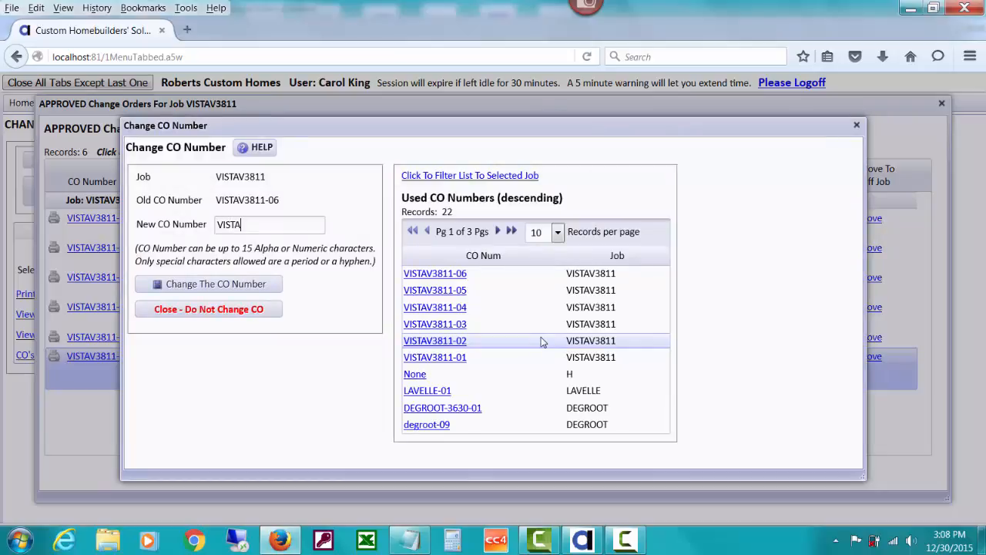
type("3811-07")
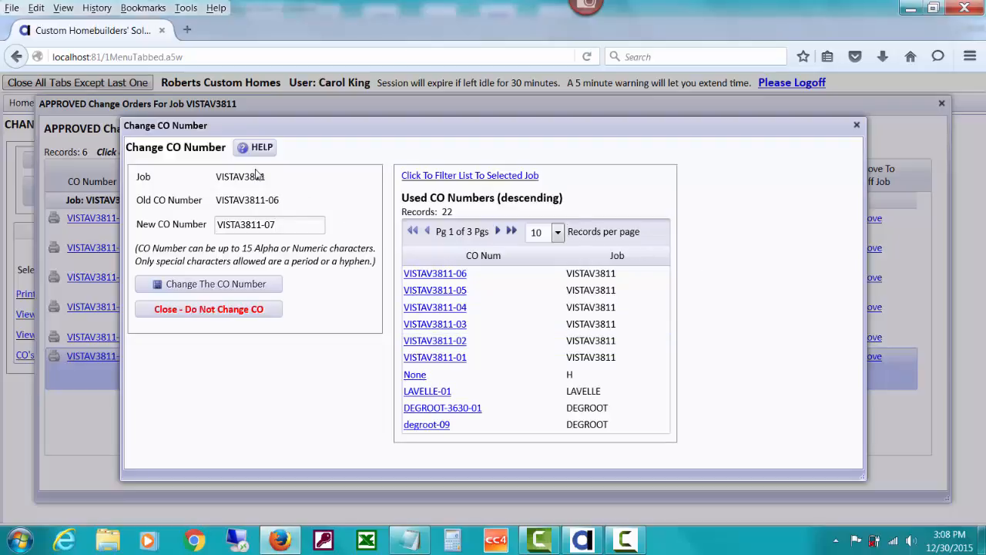
left_click(455, 177)
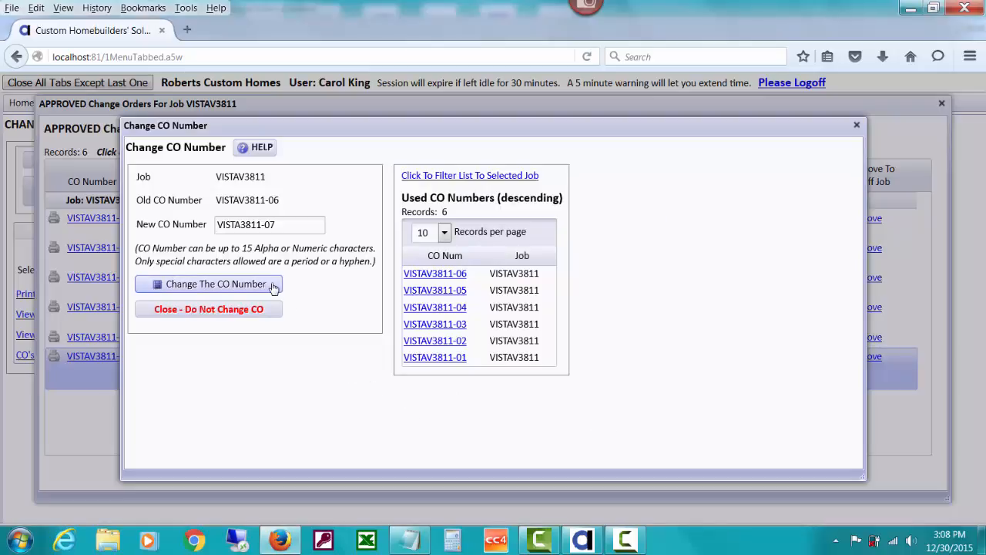
left_click(273, 285)
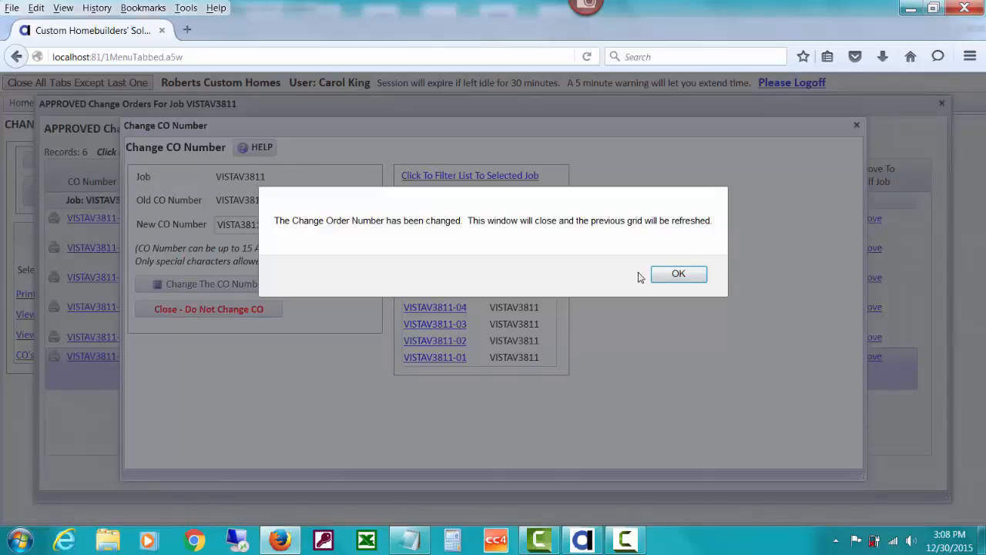
left_click(664, 277)
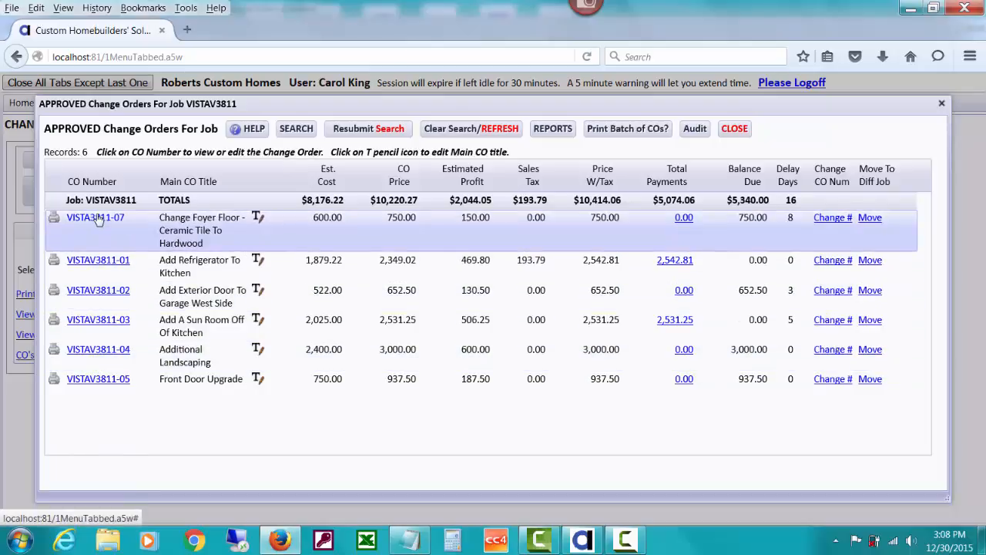
Change the CO number of the foyer floor change order to VISTAV3811-06
left_click(831, 219)
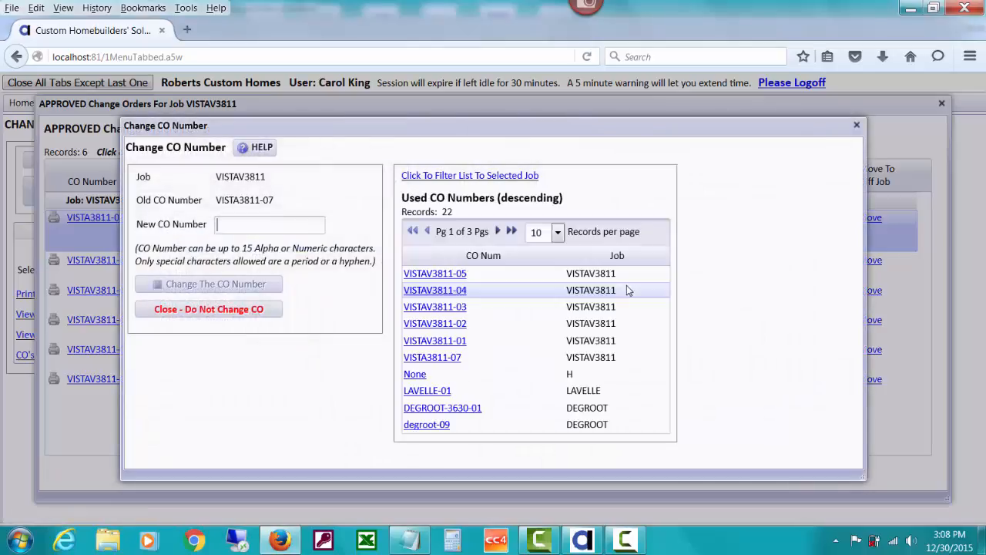
type("VIS")
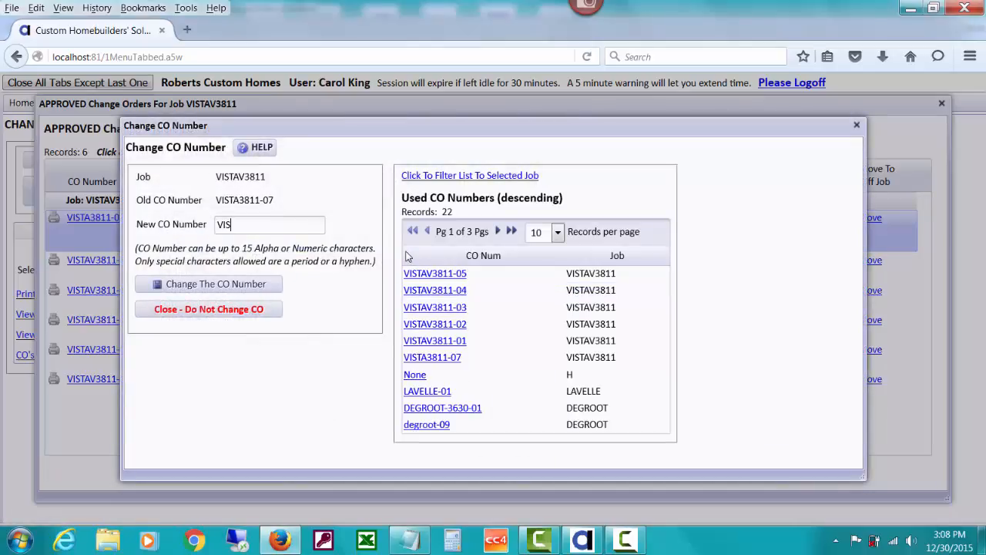
type("TAV3811-06")
left_click(262, 283)
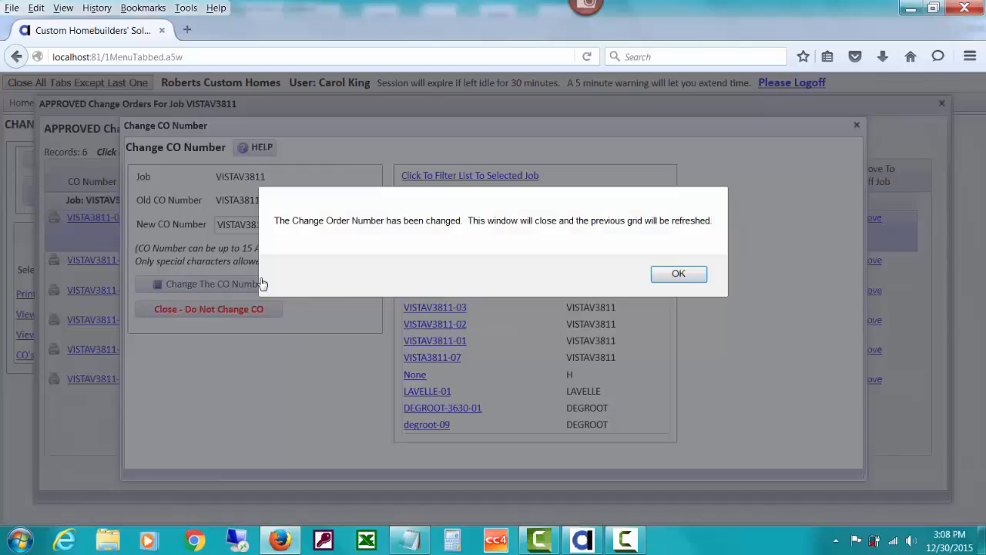
left_click(676, 273)
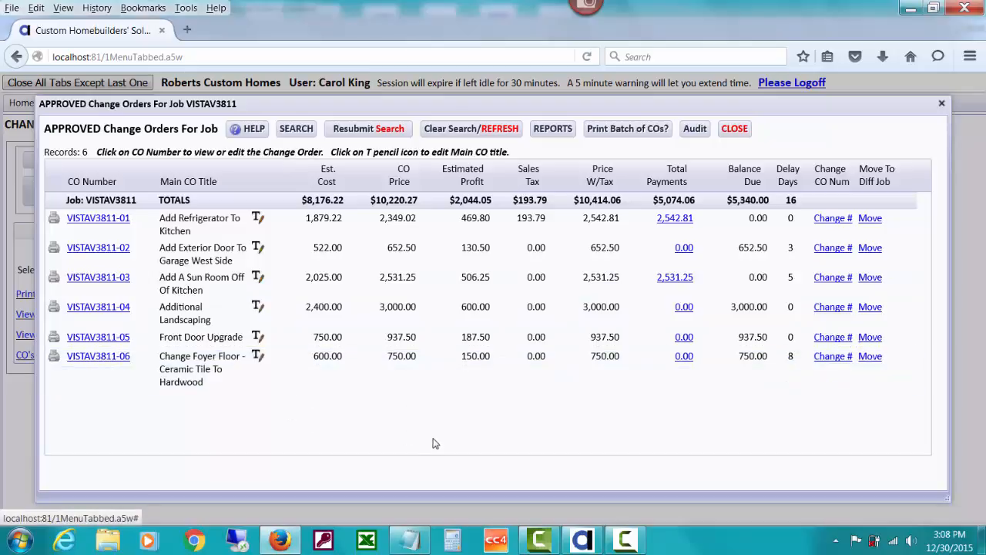
Review the change orders audit for job VISTAV3811, and close it
left_click(693, 131)
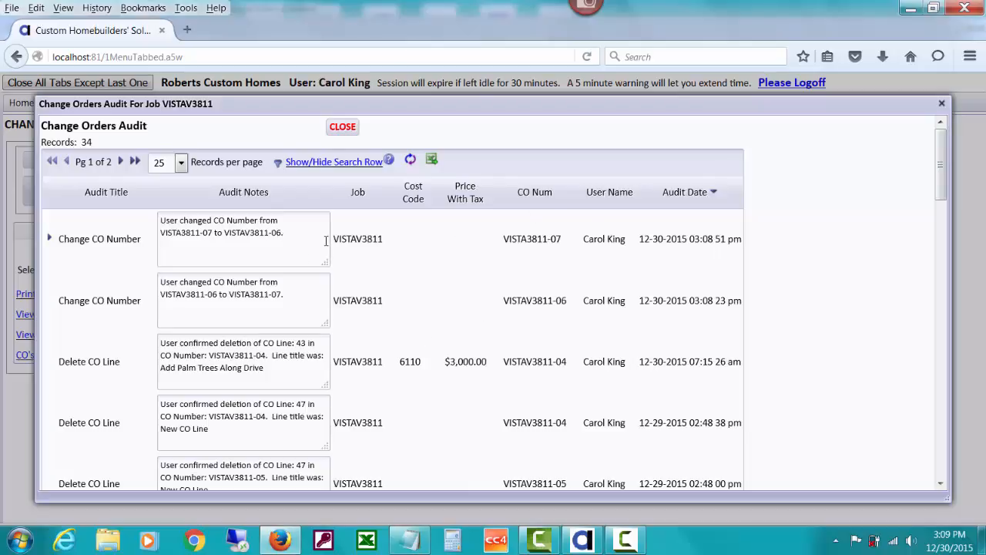
left_click(342, 128)
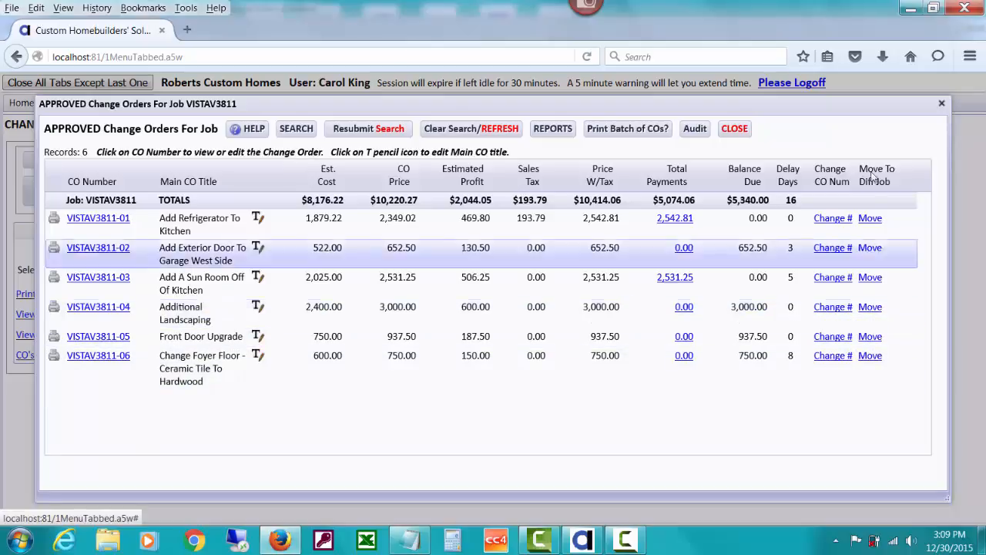
Move the Additional Landscaping change order to job 02KENNEDY
left_click(869, 307)
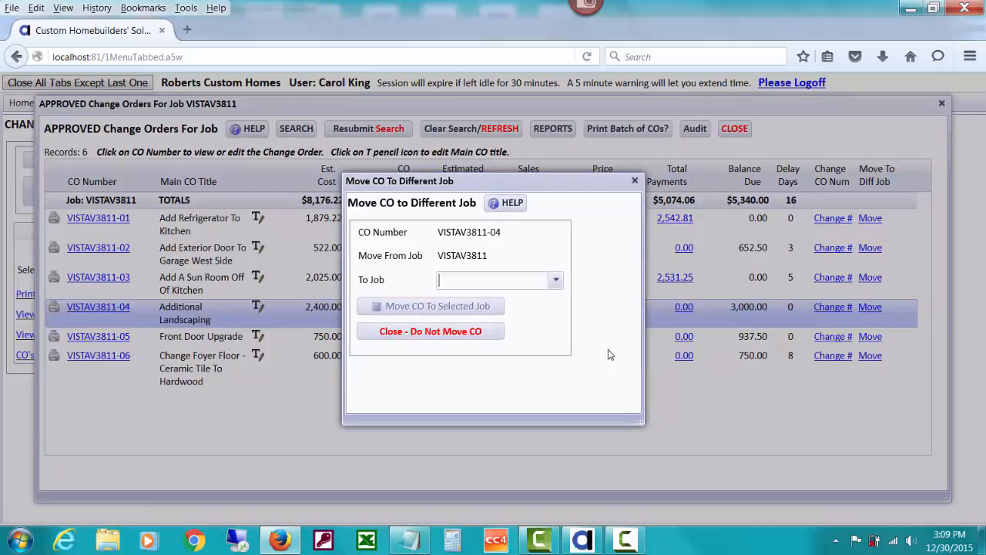
left_click(556, 282)
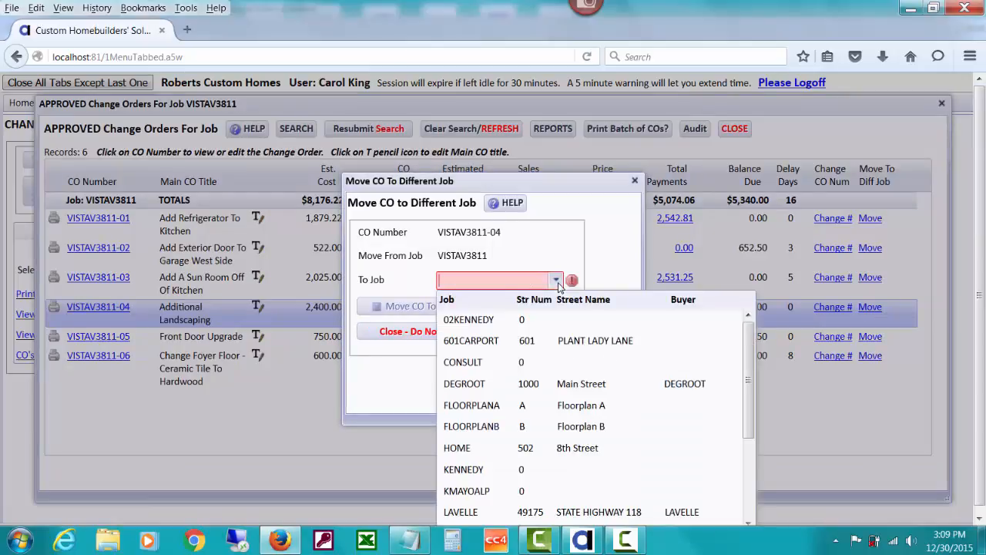
left_click(550, 321)
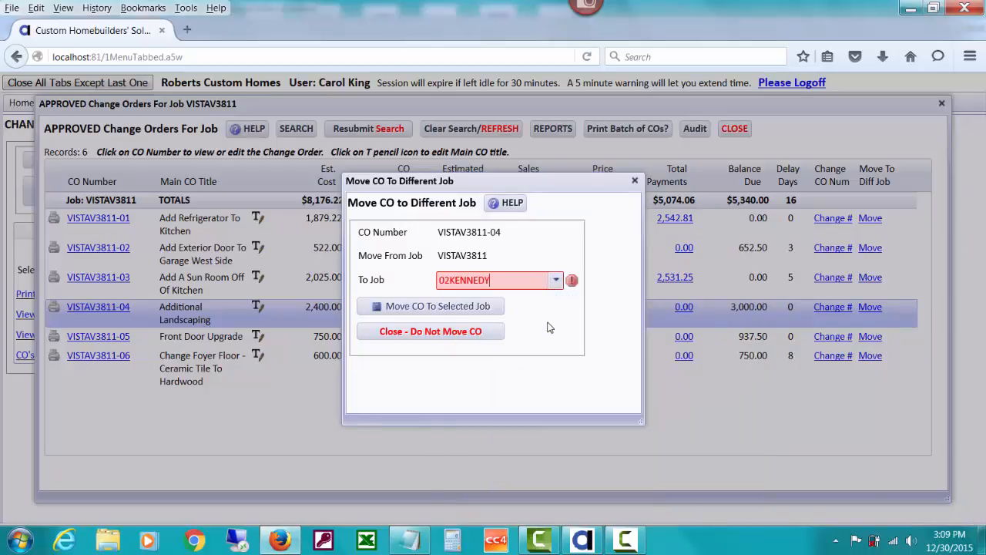
left_click(478, 307)
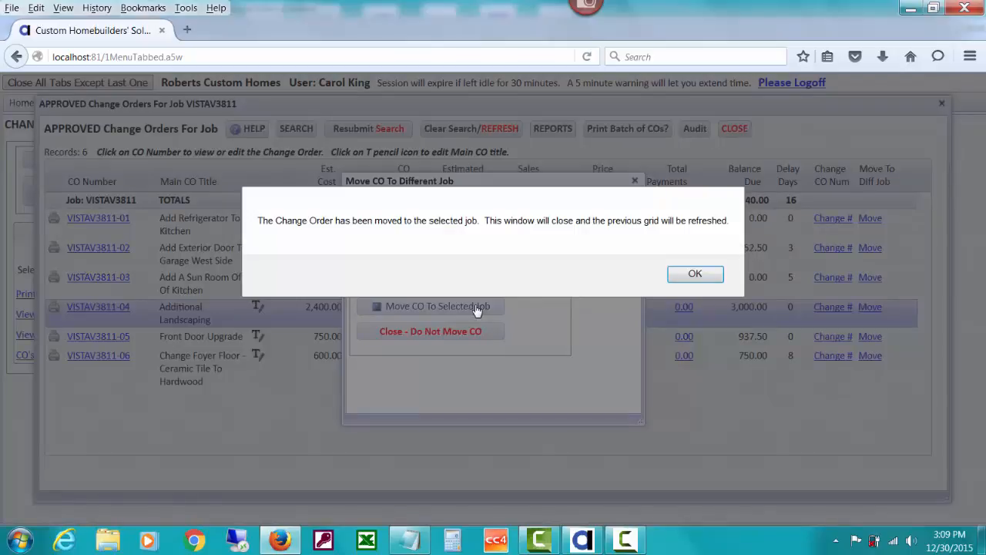
left_click(685, 279)
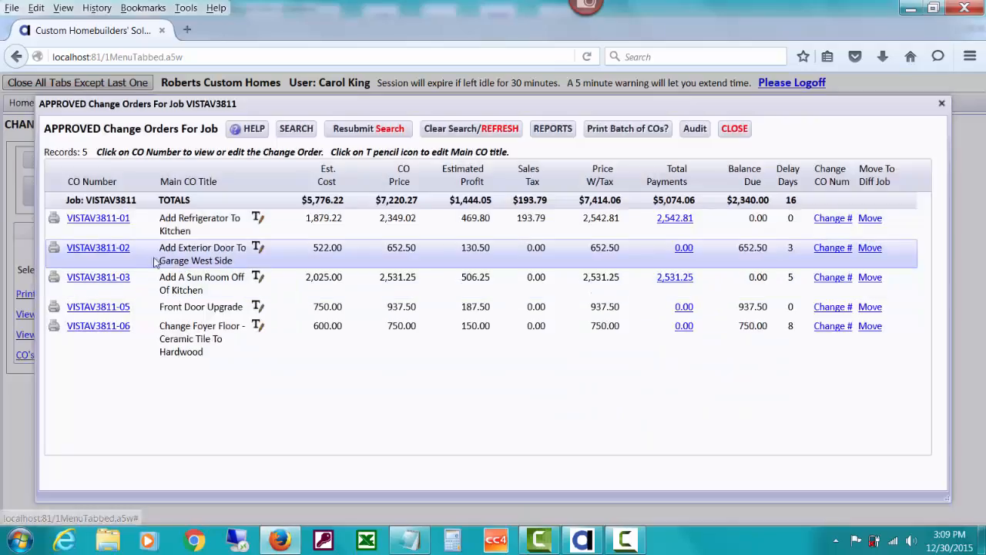
Close the VISTAV3811 list and open the approved change orders for job 02KENNEDY
left_click(732, 130)
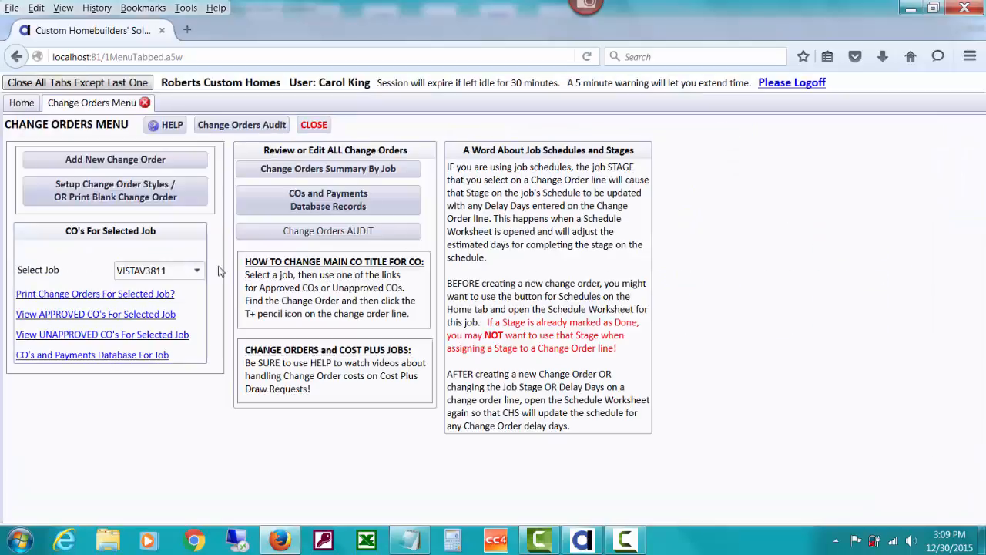
left_click(195, 271)
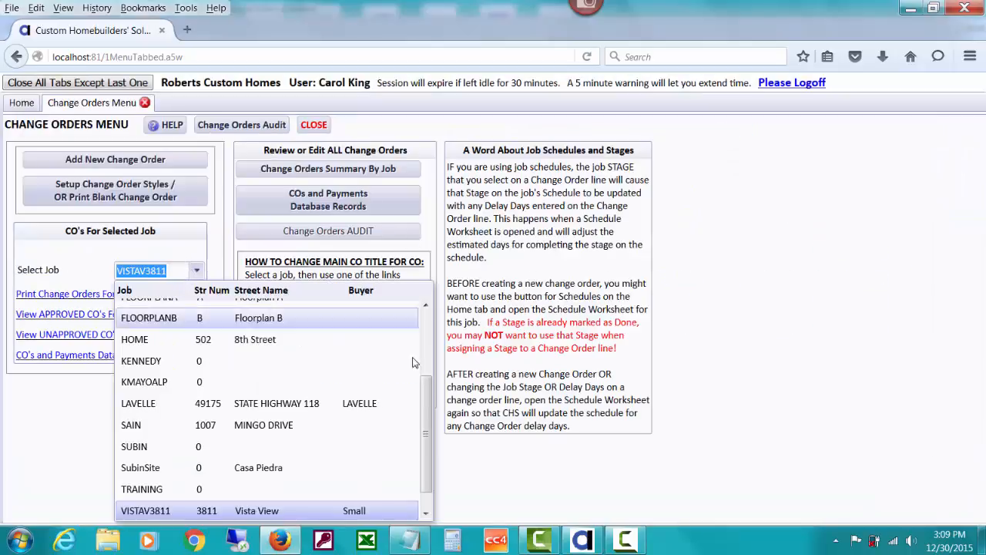
left_click_drag(426, 406, 426, 344)
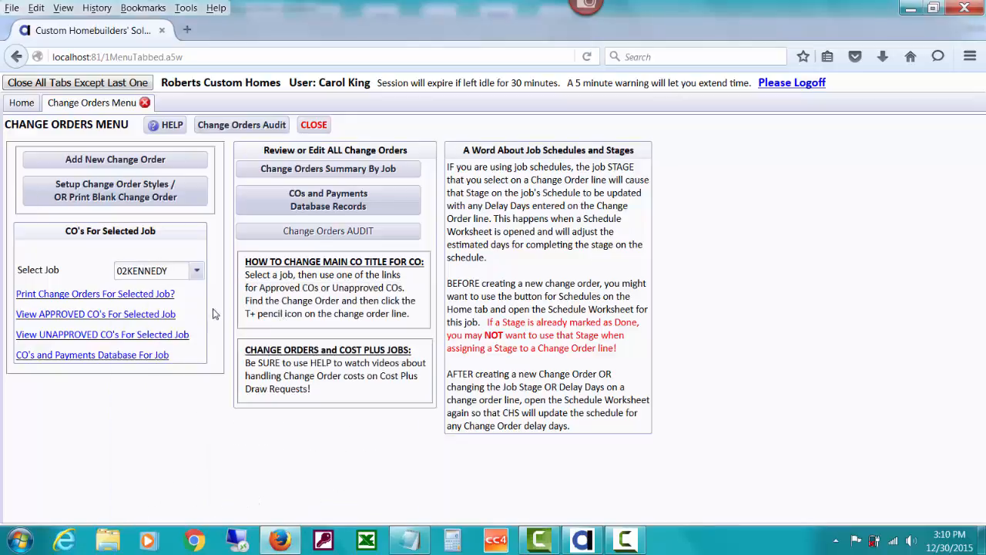
left_click(171, 316)
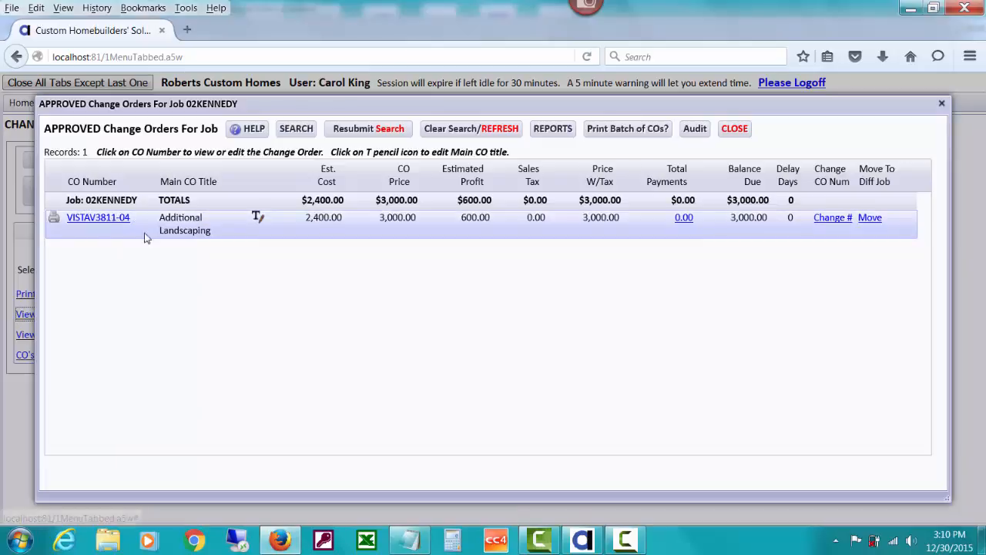
Move the Additional Landscaping change order from job 02KENNEDY to job VISTAV3811
left_click(872, 219)
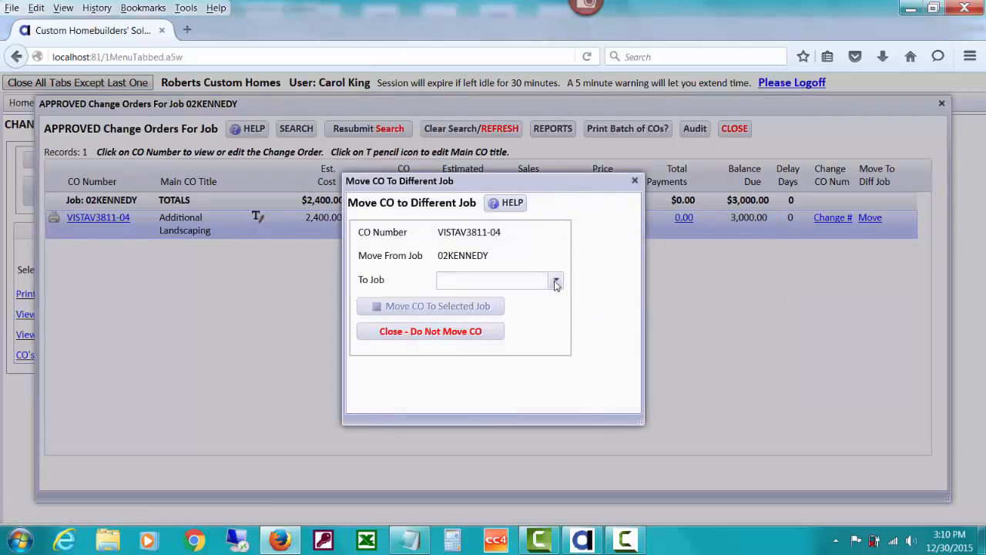
left_click(556, 281)
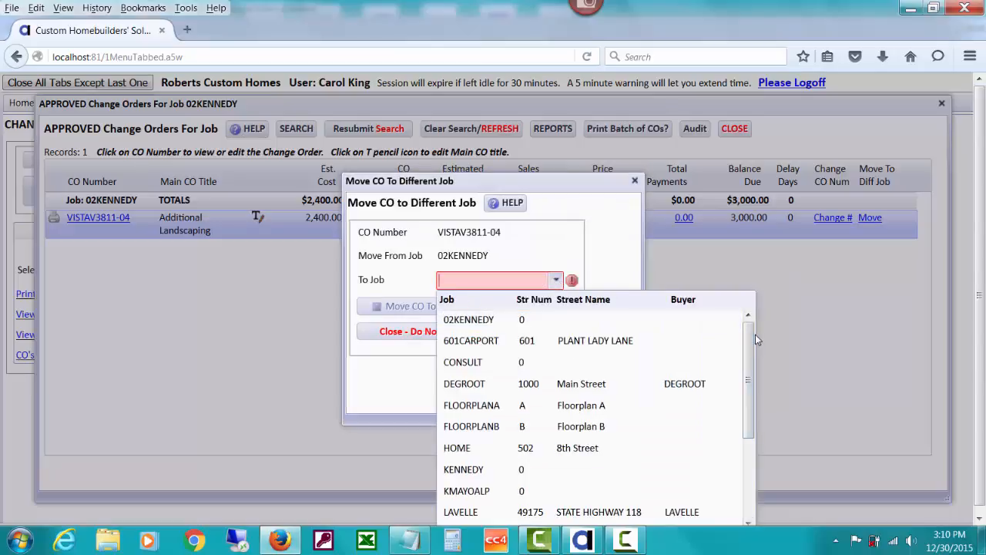
scroll(751, 332, "down", 2)
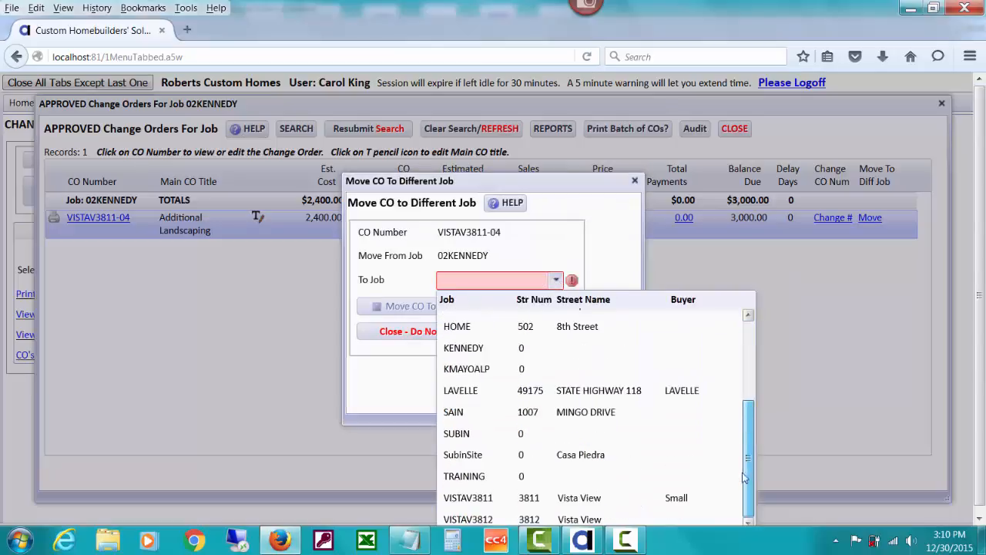
left_click(694, 501)
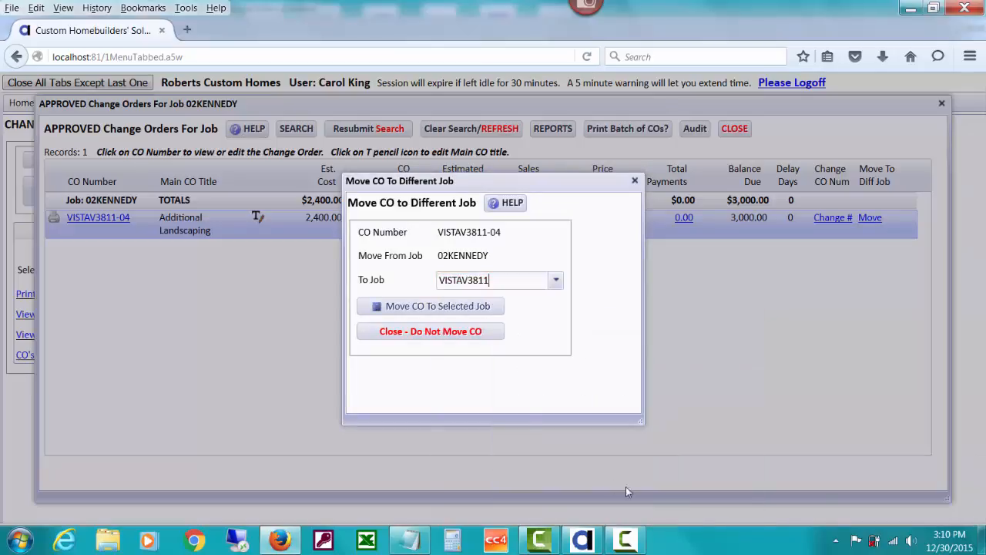
left_click(474, 308)
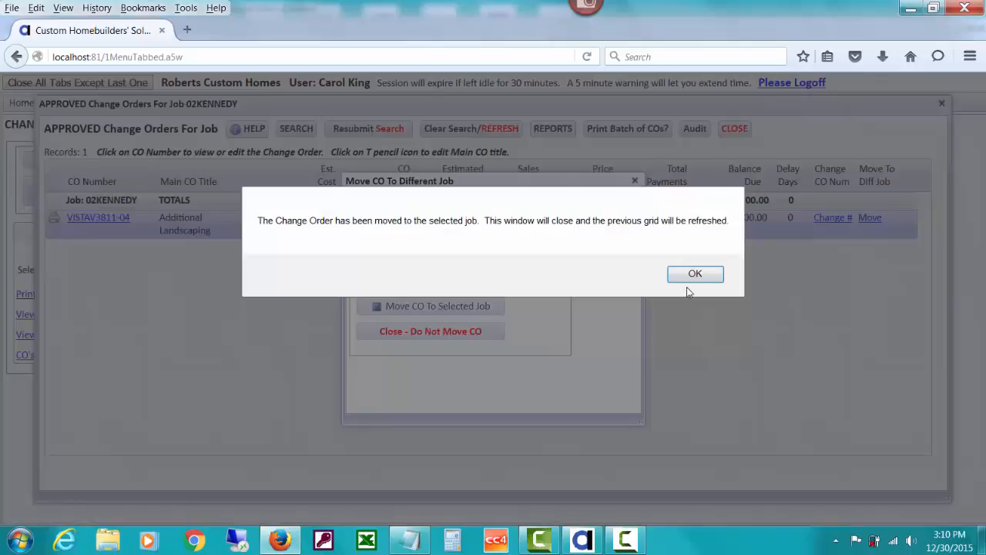
left_click(696, 278)
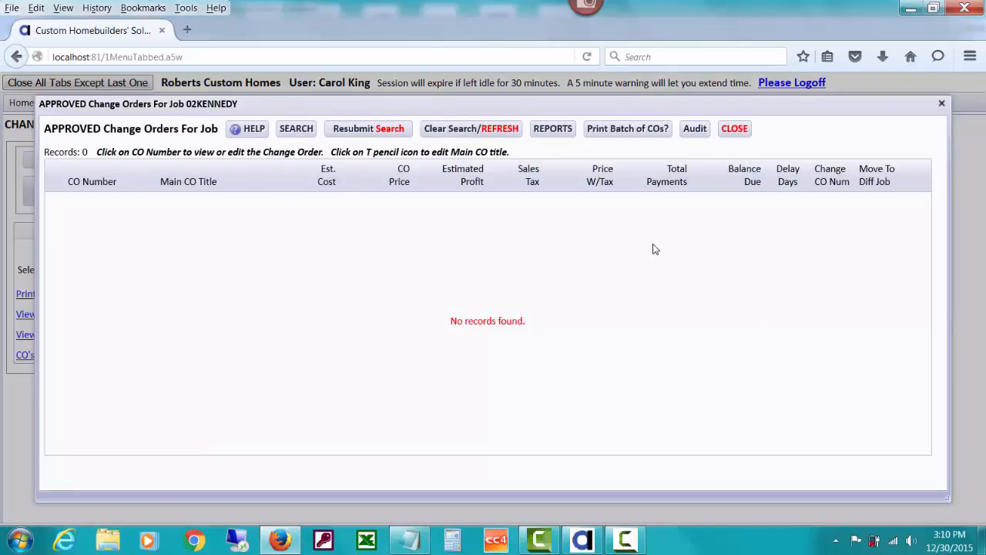
Review the change orders audit for job 02KENNEDY and the audit covering all jobs, closing each one
left_click(702, 133)
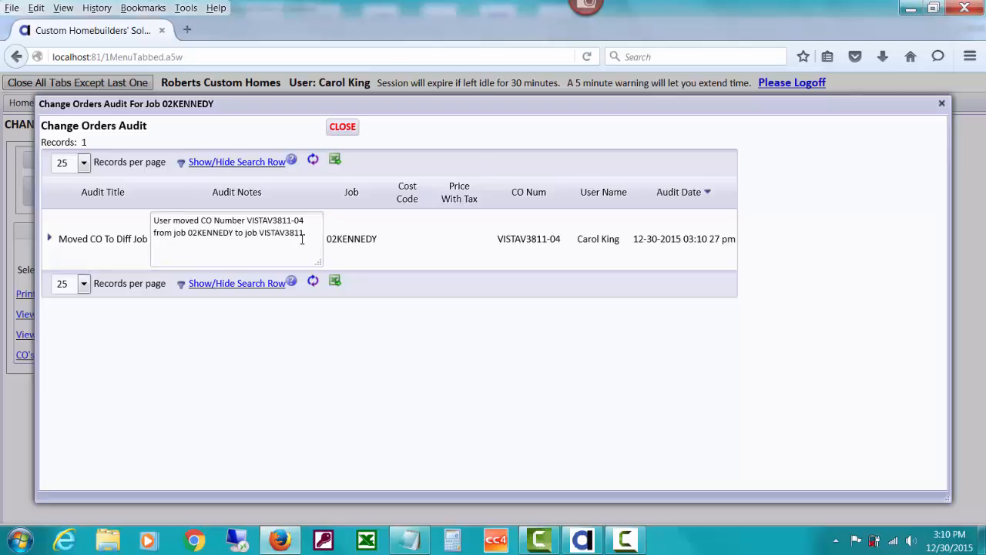
left_click(345, 127)
left_click(735, 128)
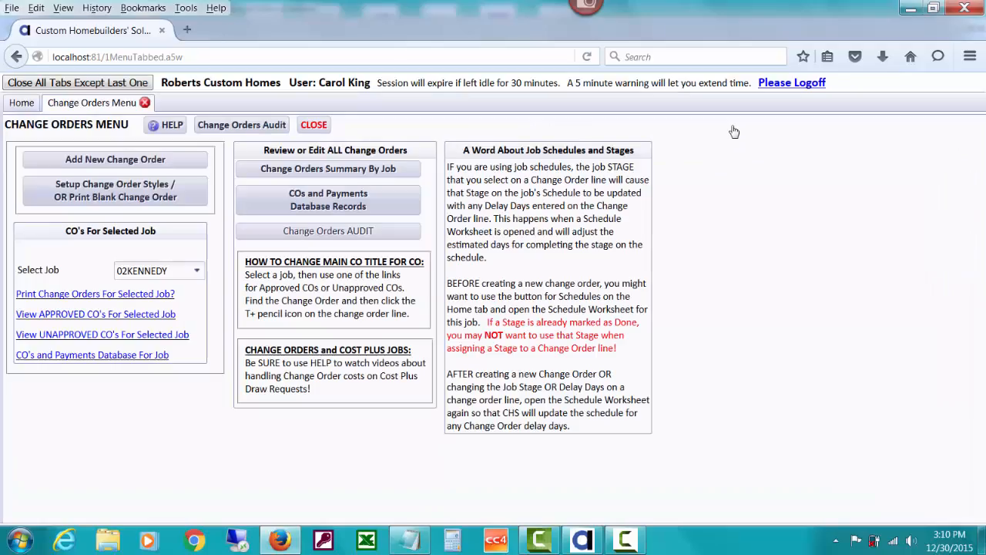
left_click(282, 127)
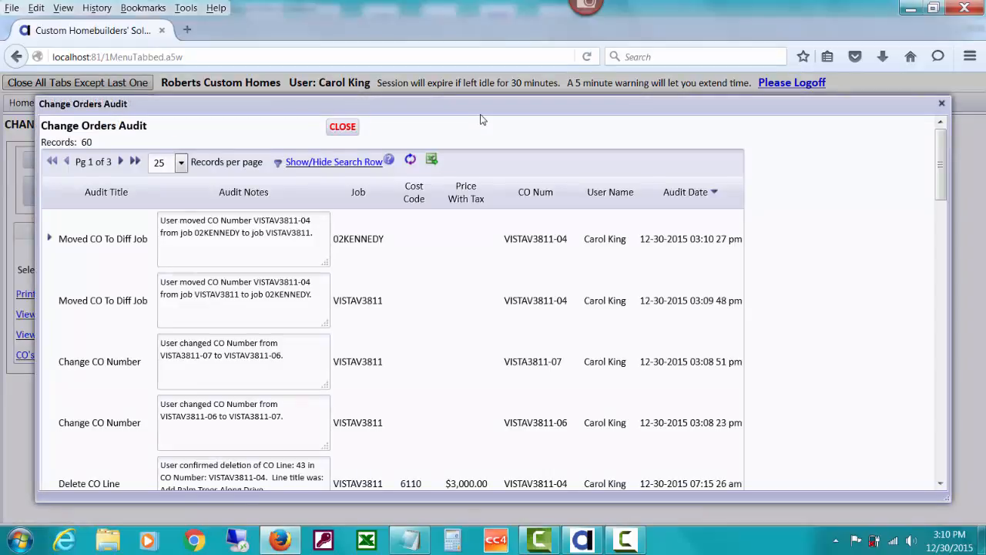
left_click(342, 127)
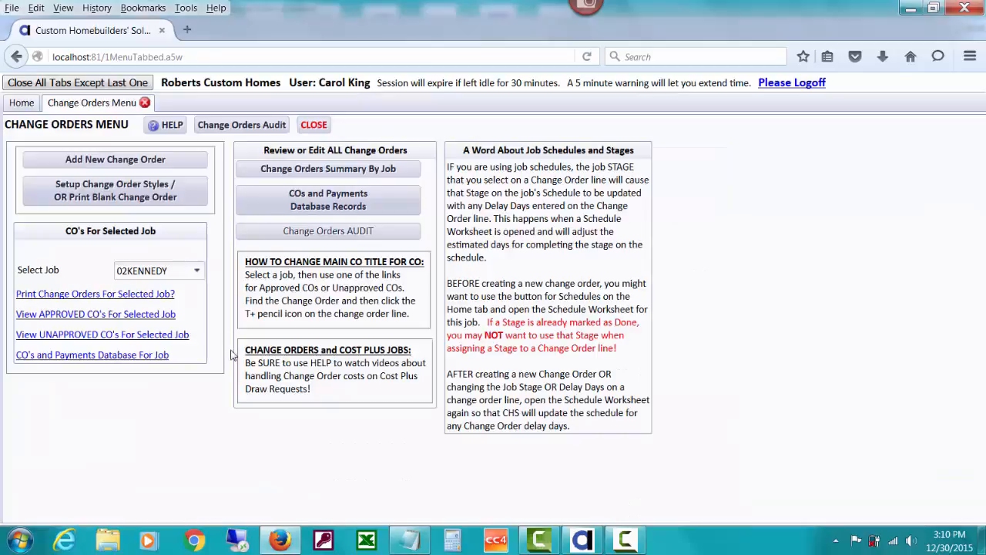
Check the change order utilities outline in Alpha Anywhere, and view the approved change orders for job 02KENNEDY back in Firefox
left_click(583, 540)
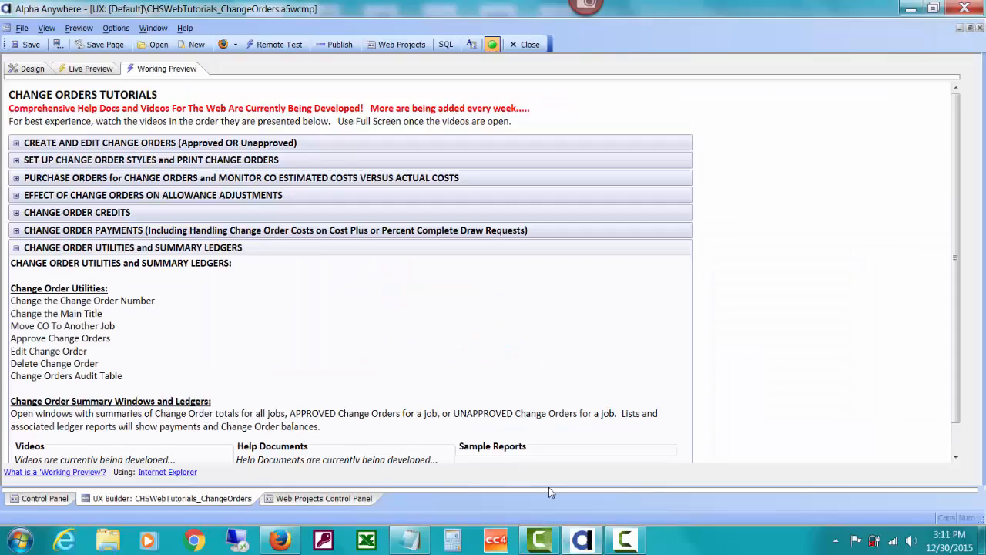
left_click(283, 539)
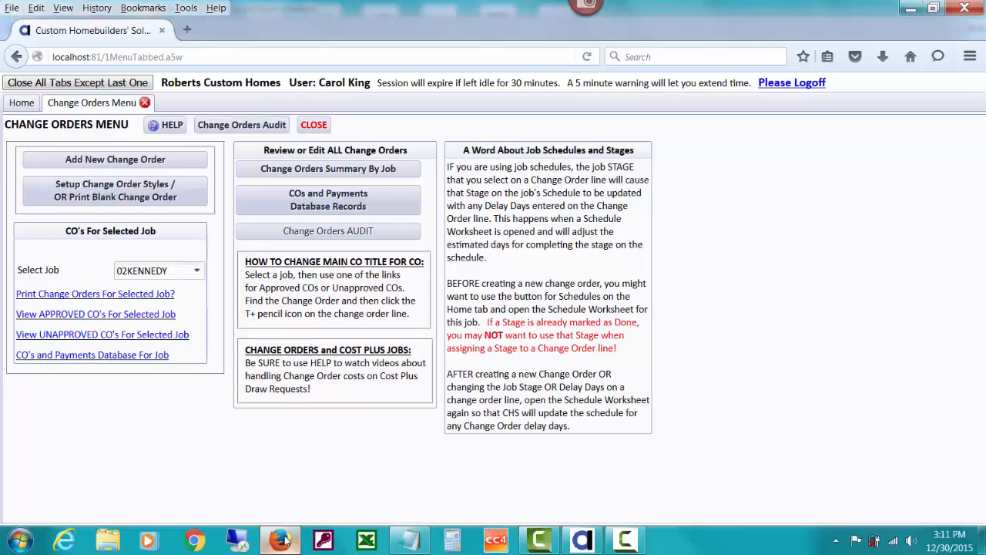
left_click(167, 315)
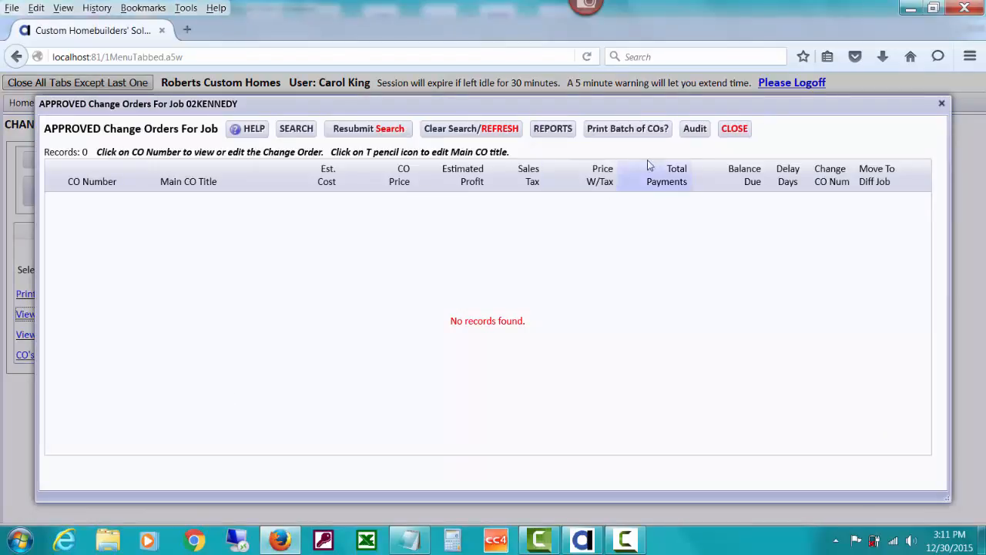
left_click(734, 128)
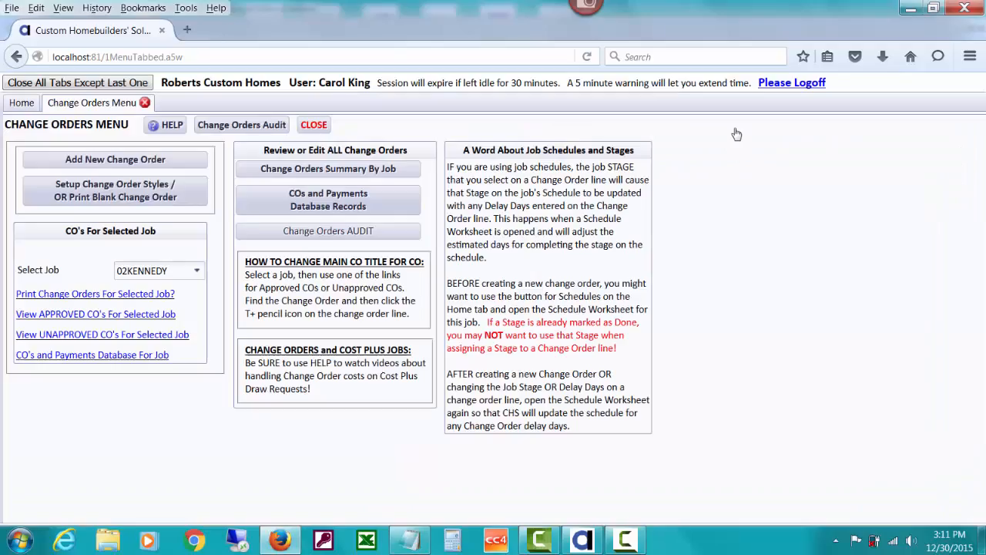
Open the approved change orders for job VISTAV3811 and view the details of sun room change order VISTAV3811-03
left_click(197, 271)
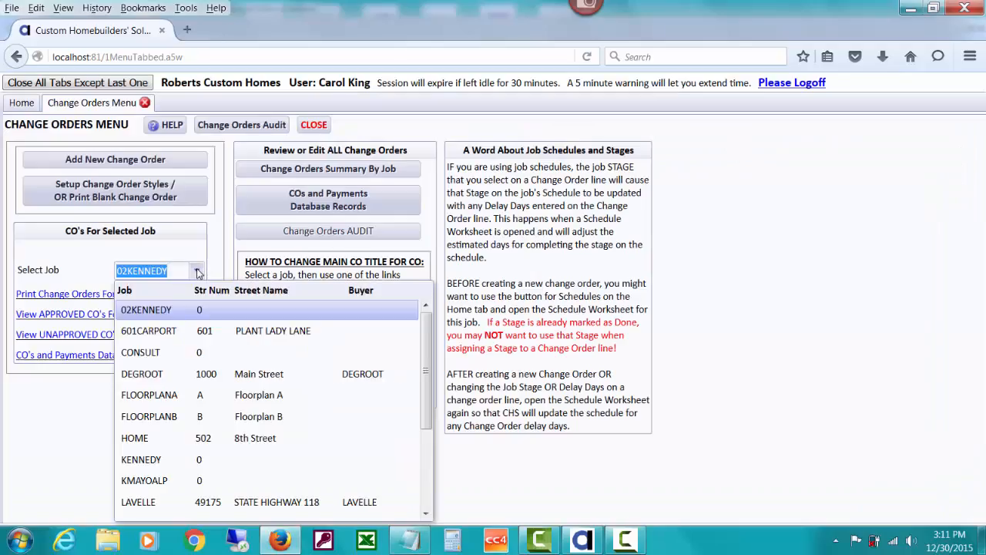
type("v")
left_click(205, 309)
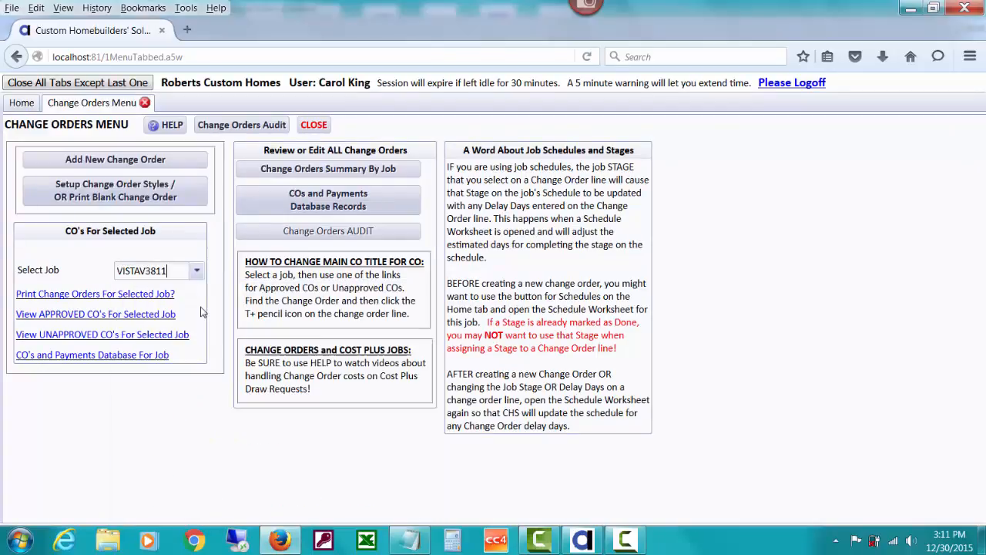
left_click(147, 315)
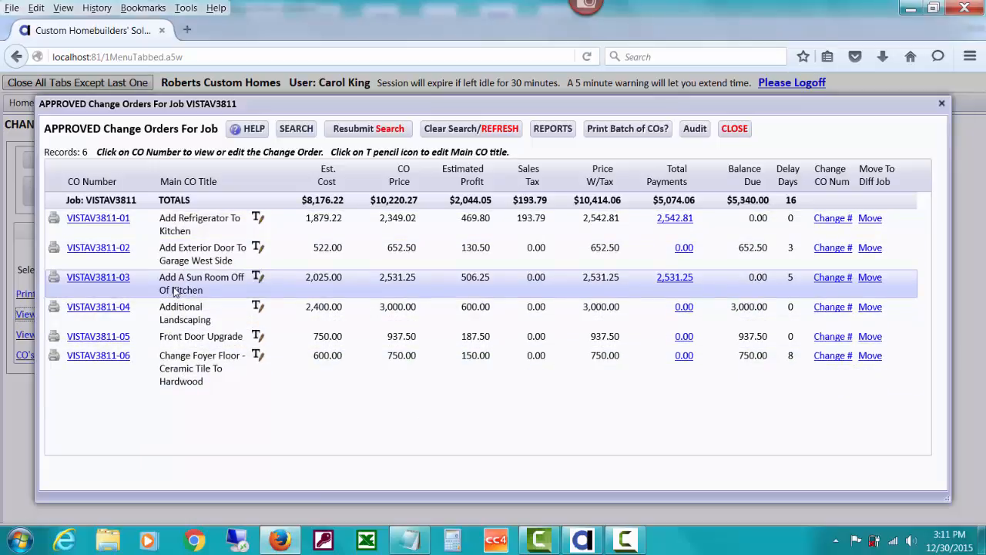
left_click(124, 277)
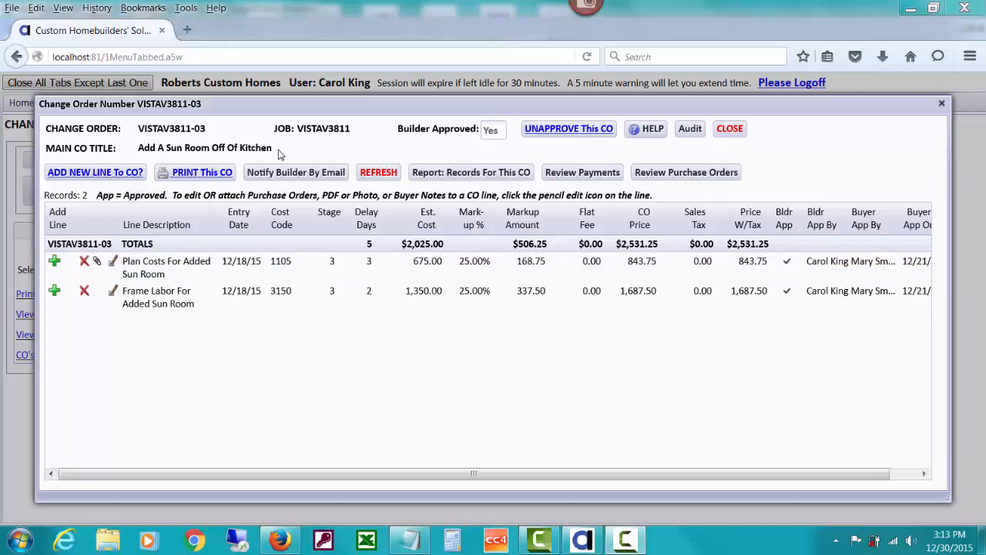
left_click(725, 132)
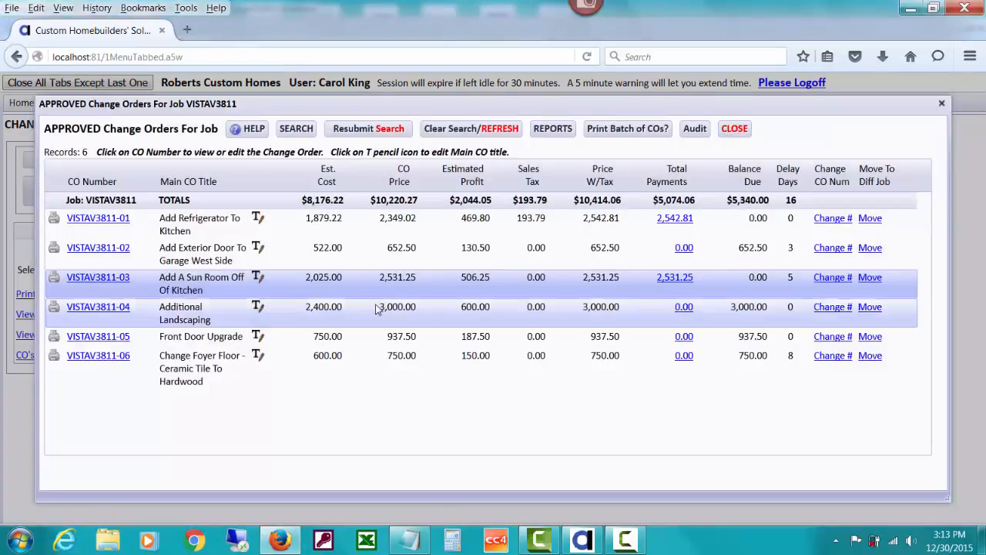
Change the main title of change order VISTAV3811-03 to "Add Sun Room Off Of Kitchen"
left_click(258, 278)
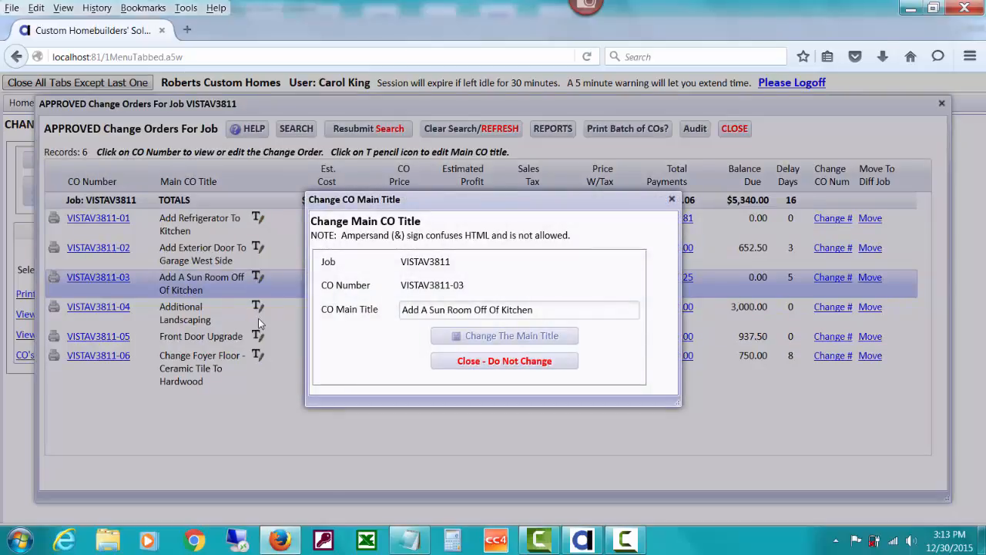
left_click(430, 309)
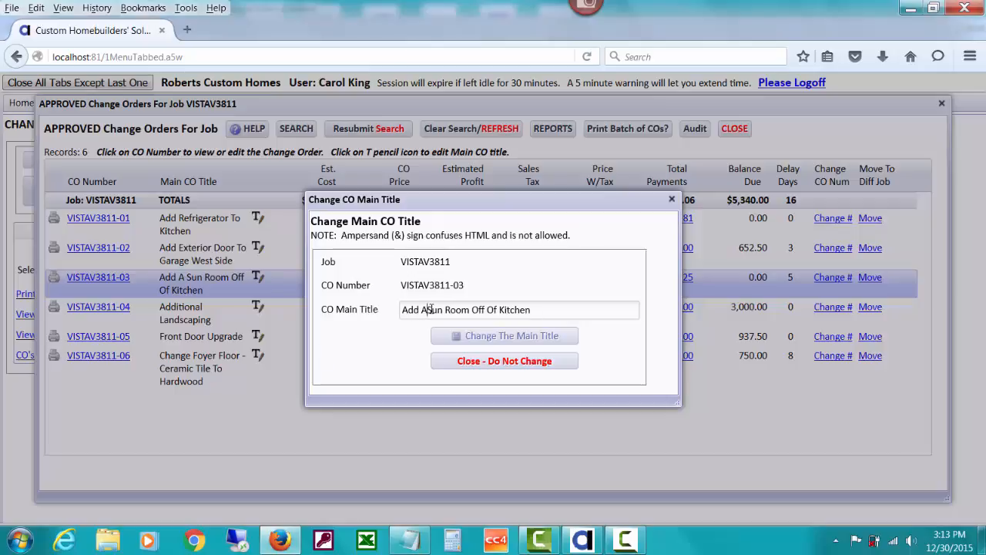
key("BackSpace")
key("BackSpace")
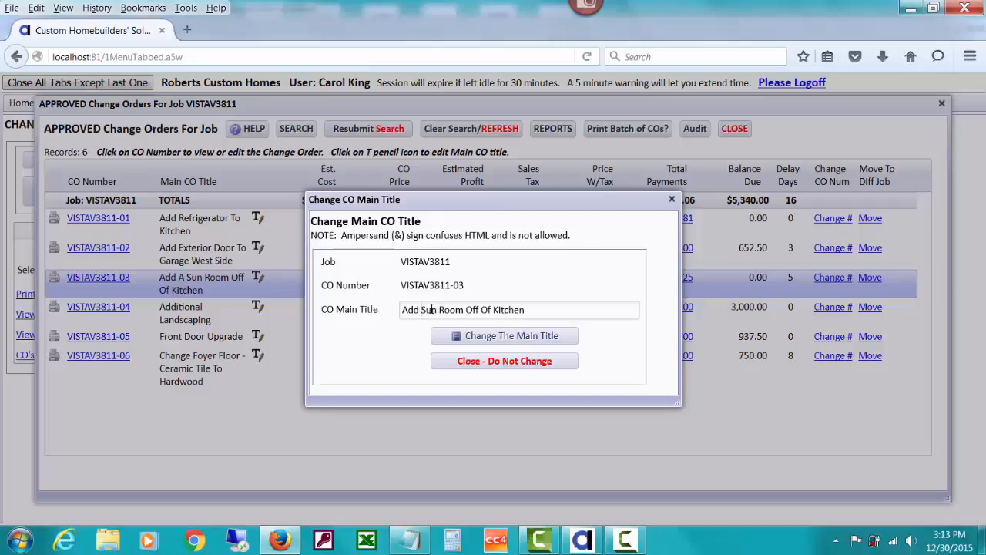
left_click(508, 336)
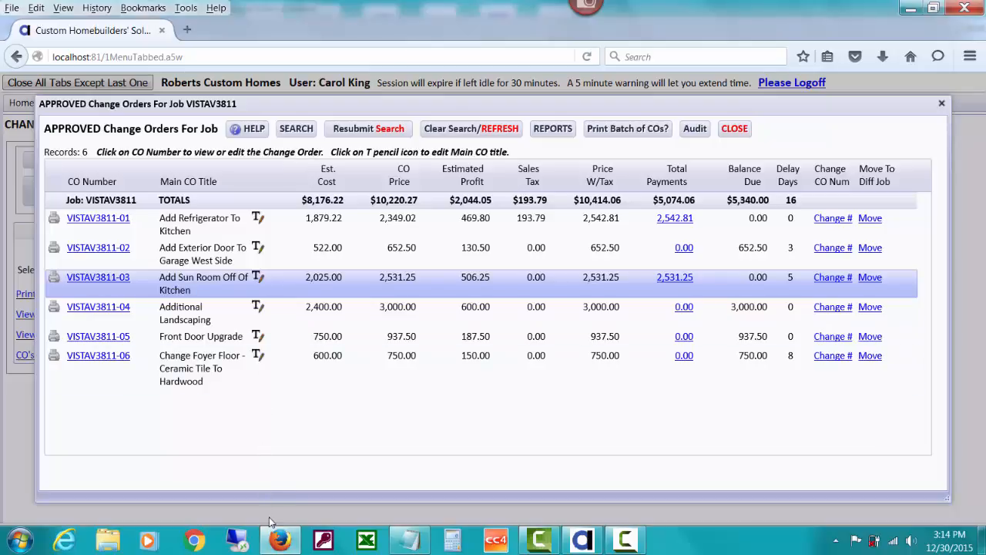
Recheck the utilities outline in Alpha Anywhere, and unapprove the Additional Landscaping change order VISTAV3811-04 back in Firefox
left_click(583, 539)
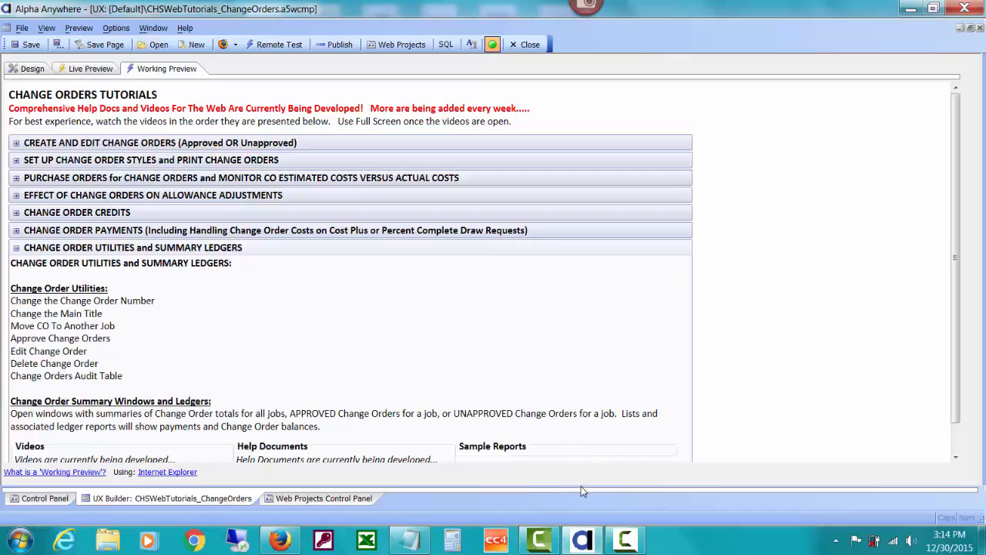
left_click(277, 537)
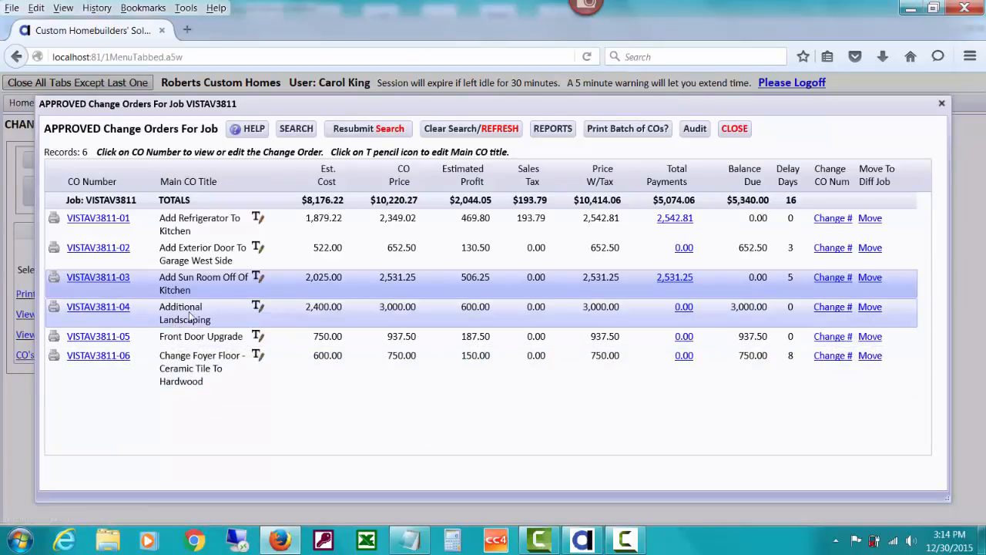
left_click(105, 307)
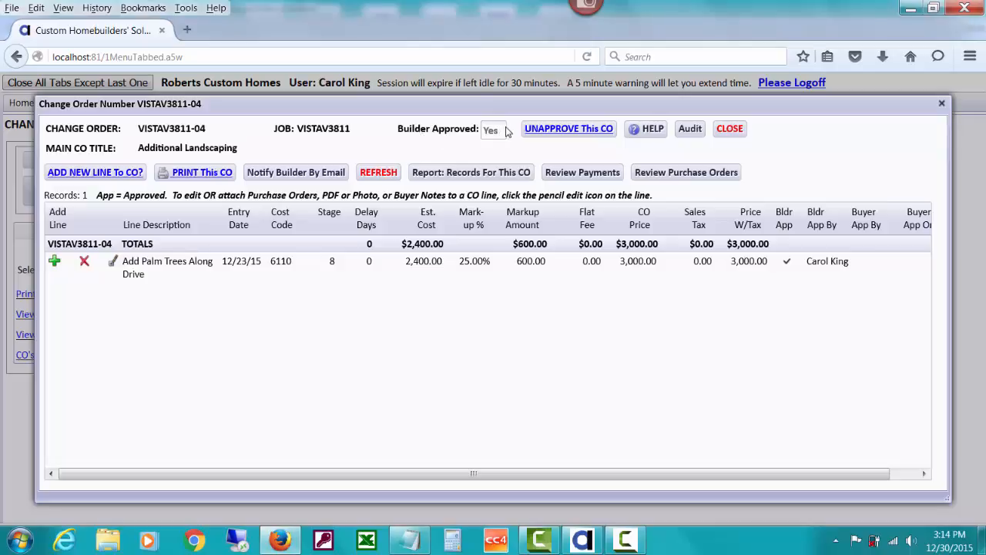
left_click(592, 132)
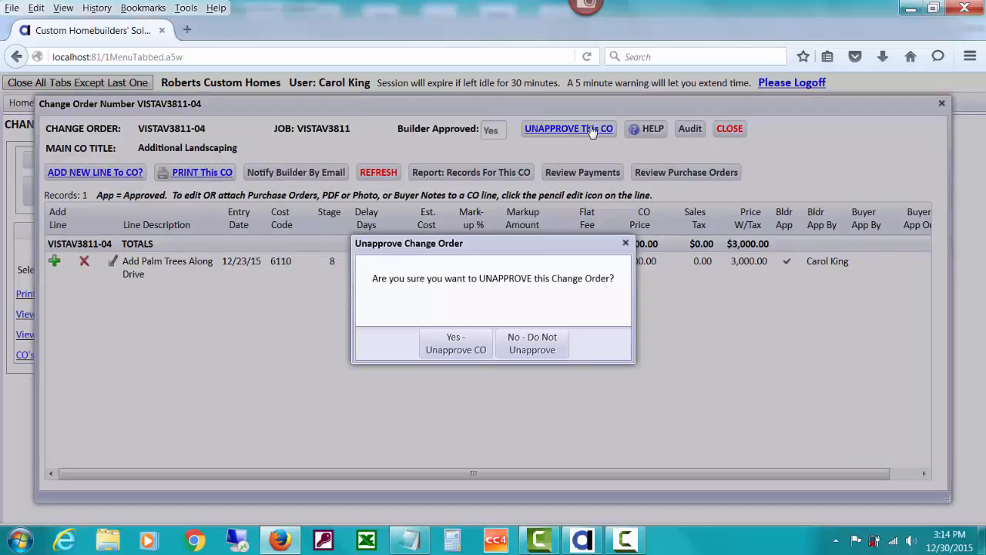
left_click(472, 336)
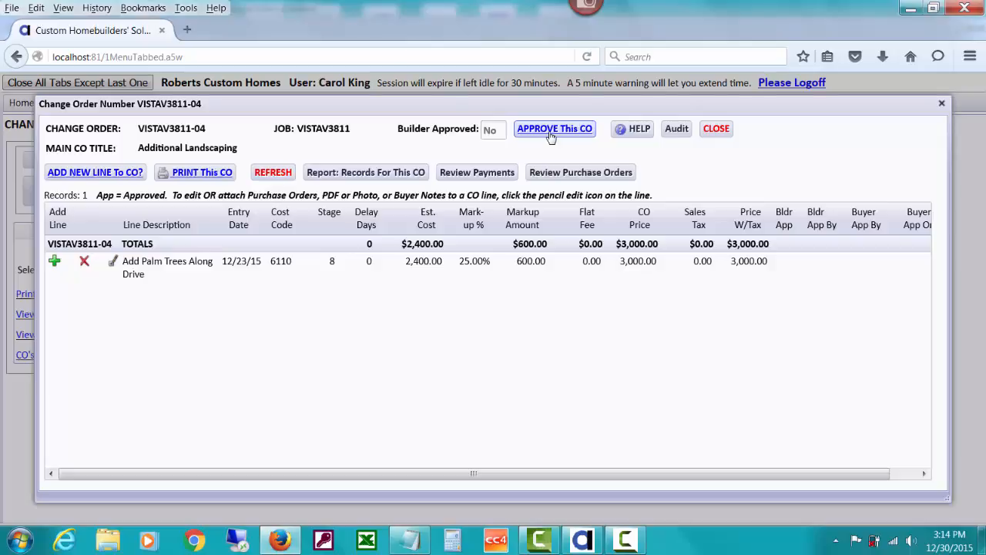
Review the payments report for the Additional Landscaping change order, and close the report and the change order
left_click(486, 173)
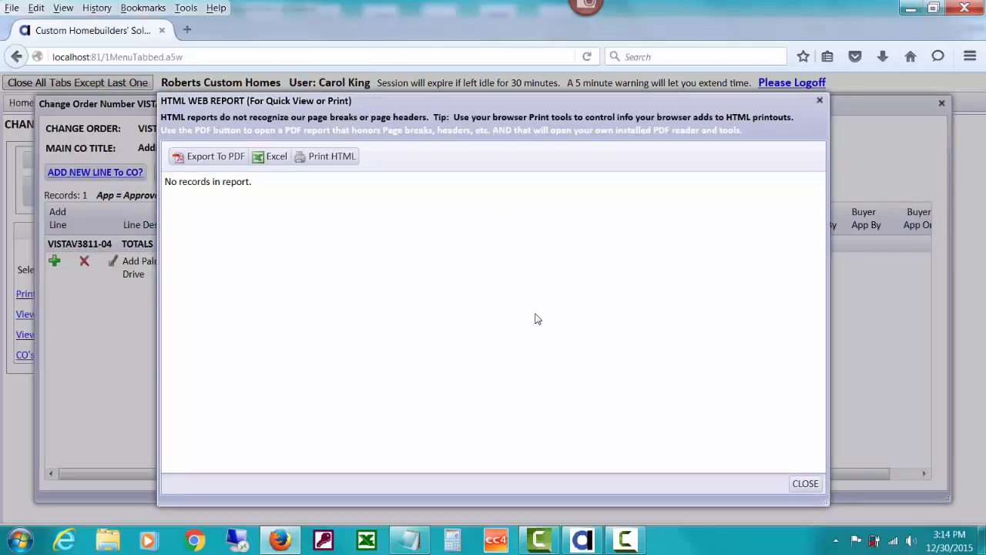
left_click(806, 483)
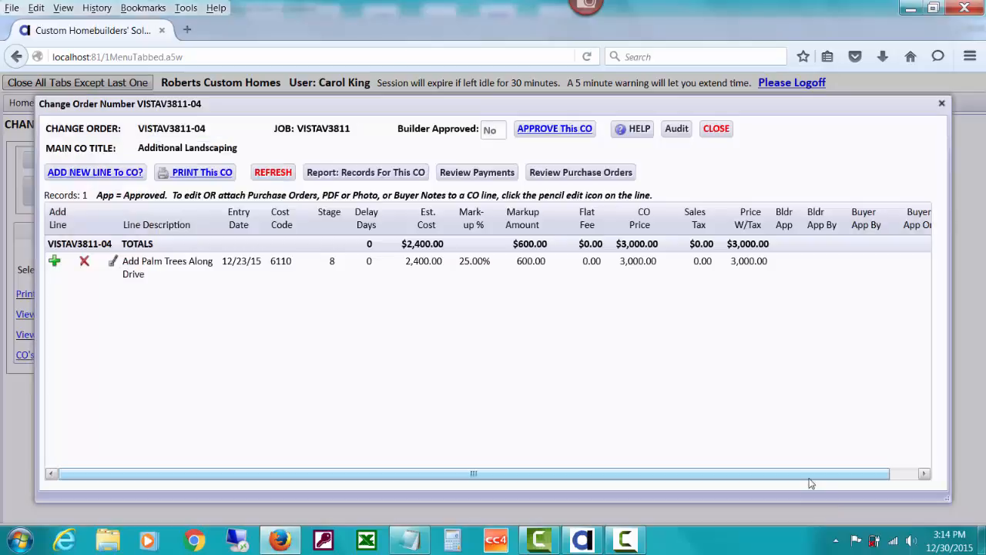
left_click(710, 131)
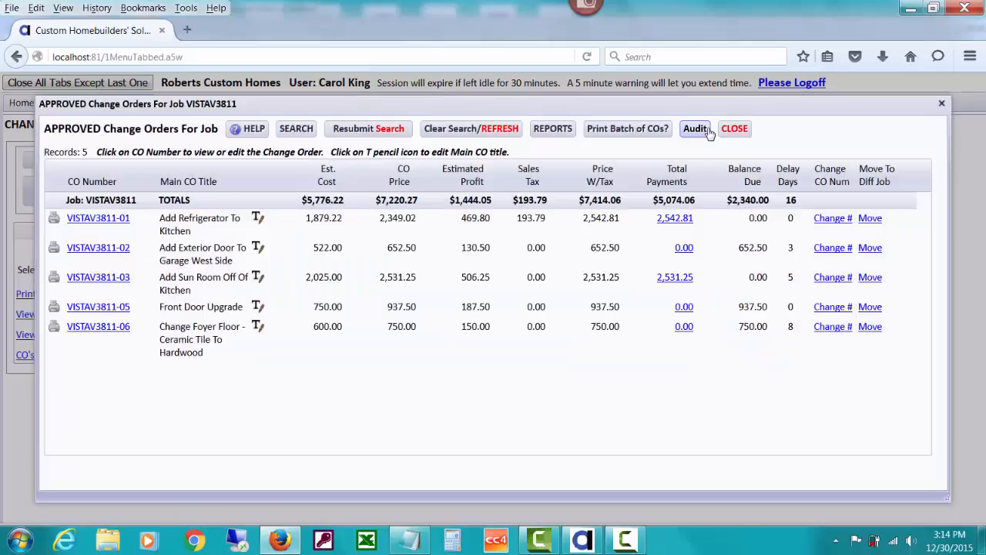
Open change order VISTAV3811-01, Add Refrigerator To Kitchen, and review its payments report down to the report total
left_click(110, 219)
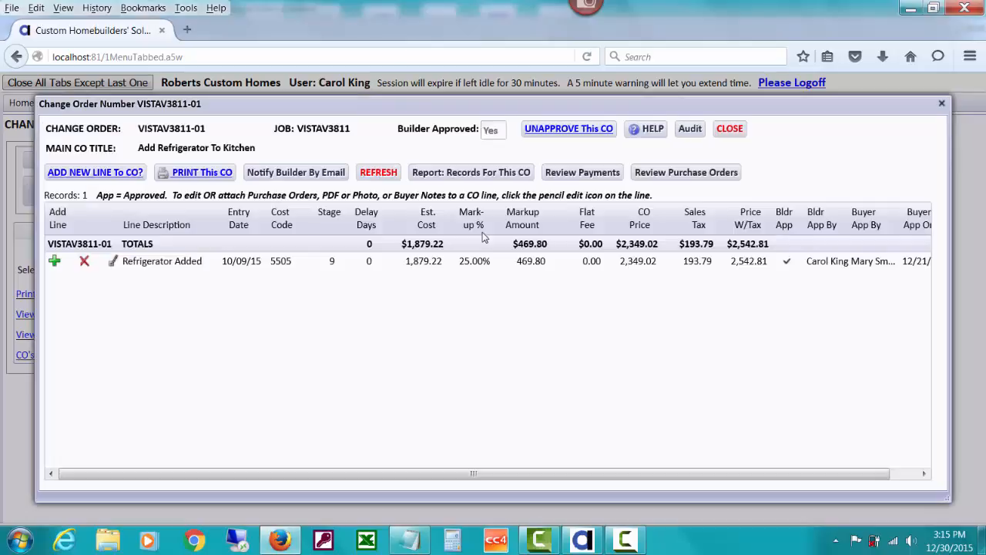
left_click(571, 172)
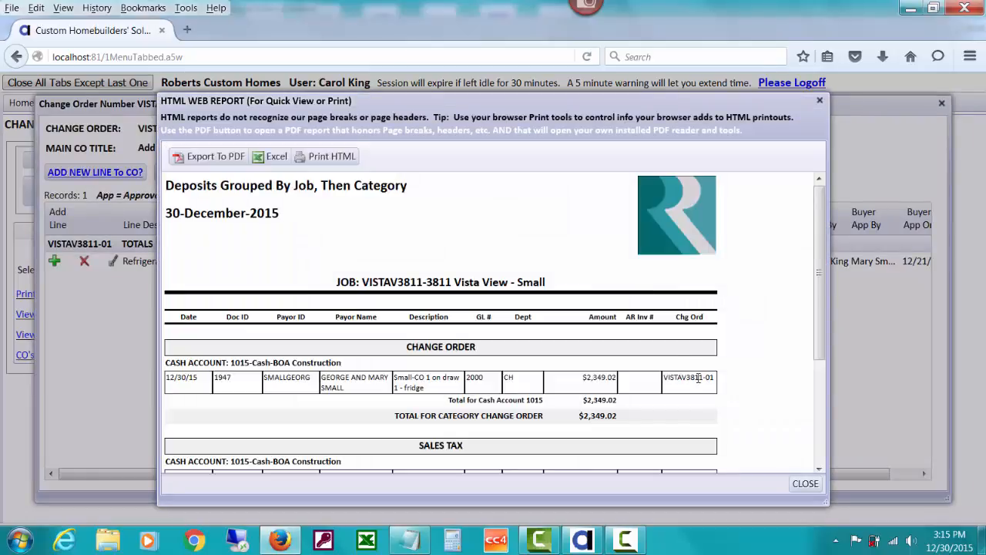
left_click_drag(819, 310, 821, 389)
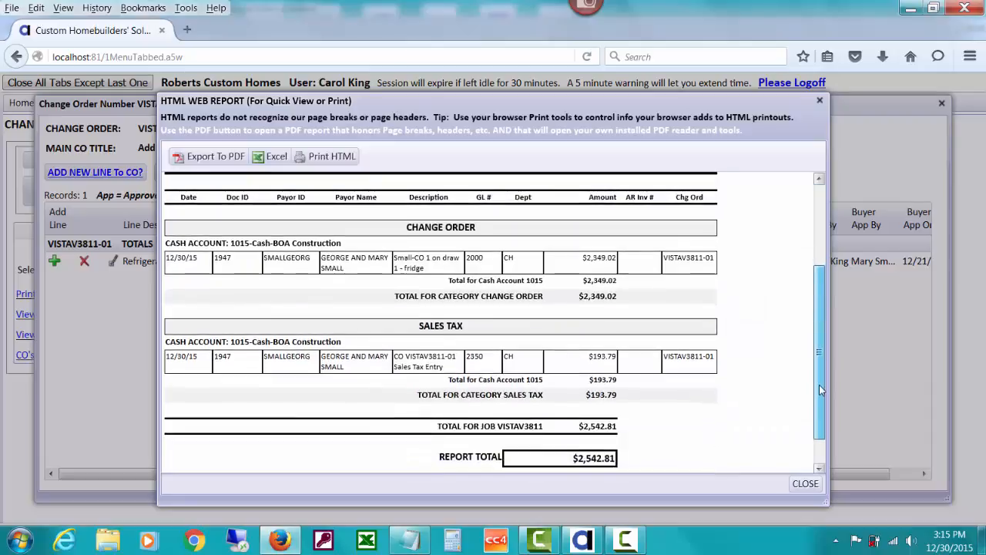
left_click(805, 486)
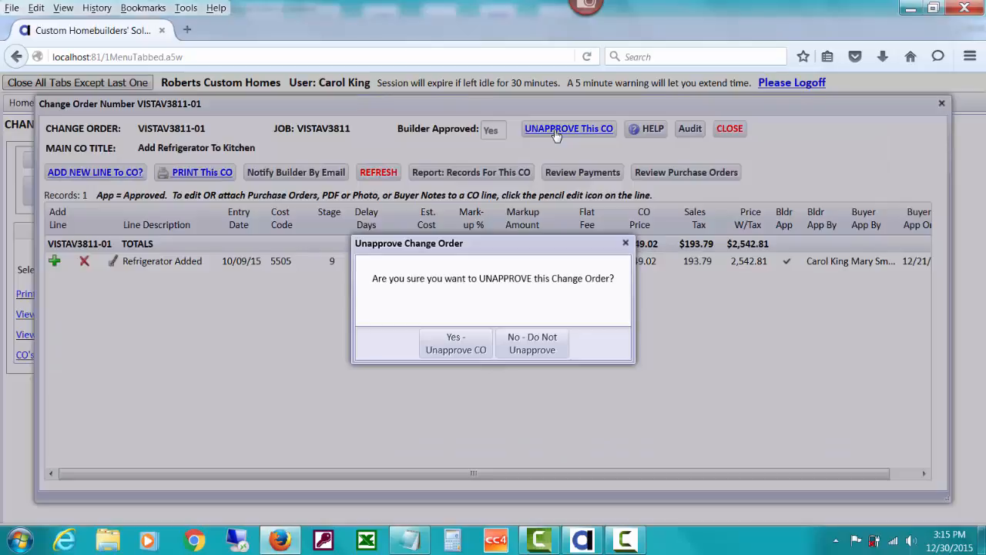
Try to unapprove the Add Refrigerator To Kitchen change order
left_click(468, 343)
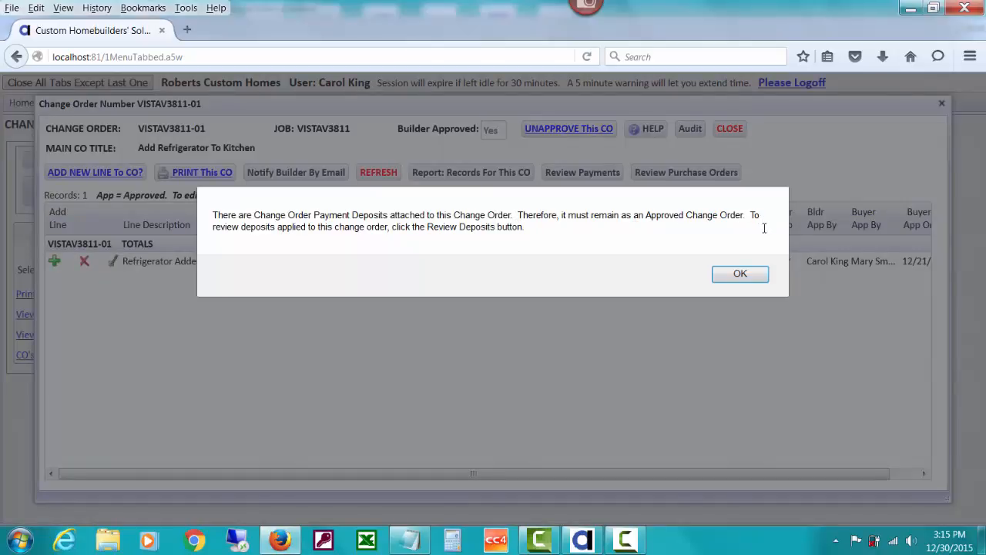
left_click(724, 282)
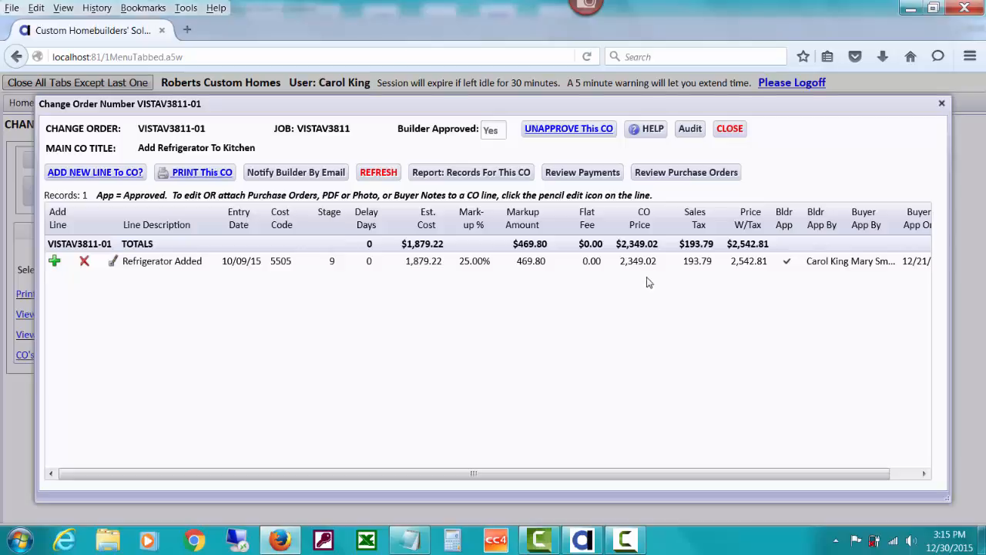
Review the refrigerator change order's payments report again, and close everything back to the Change Orders Menu
left_click(610, 171)
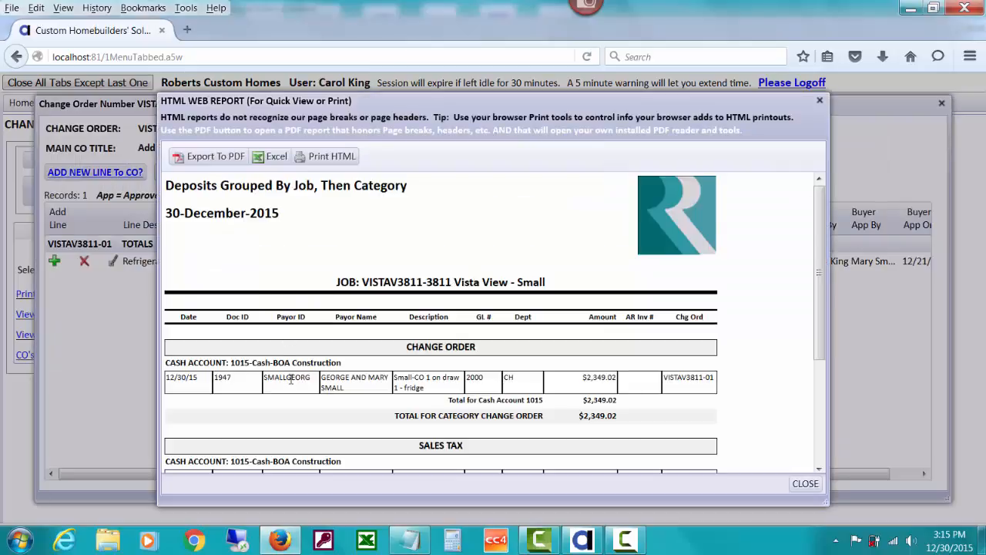
left_click(804, 484)
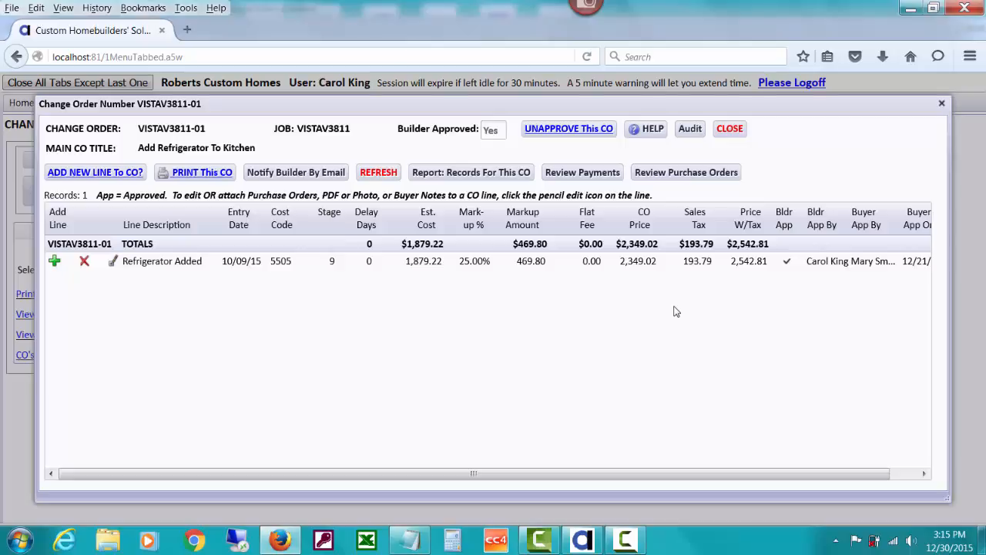
left_click(736, 128)
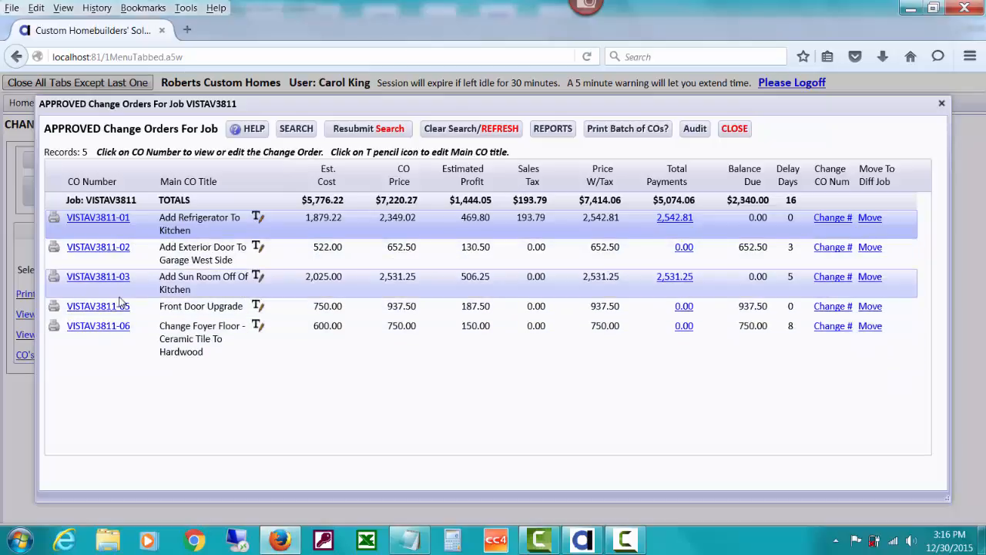
left_click(735, 128)
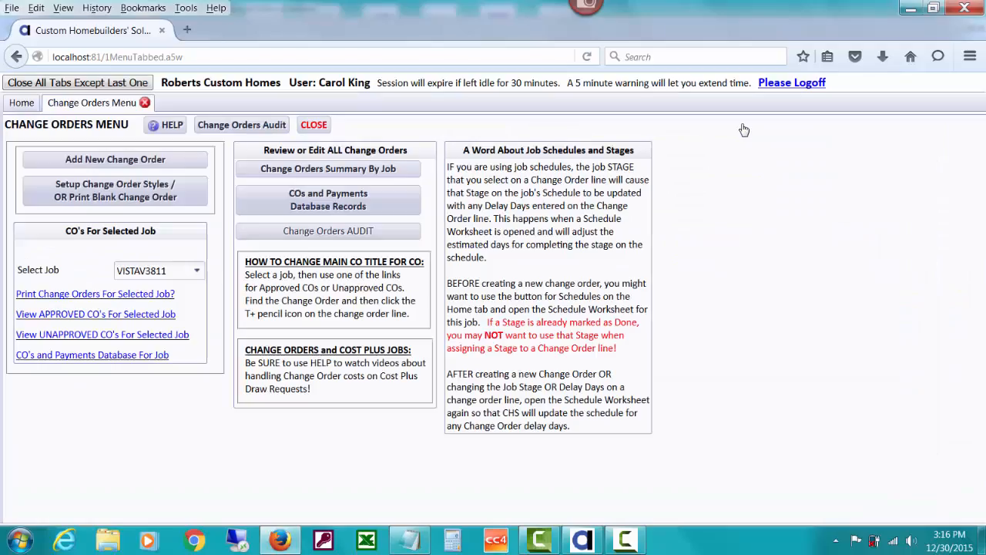
Open the unapproved change order VISTAV3811-04, Additional Landscaping, examine its palm tree line's cost code, and close the change order
left_click(139, 336)
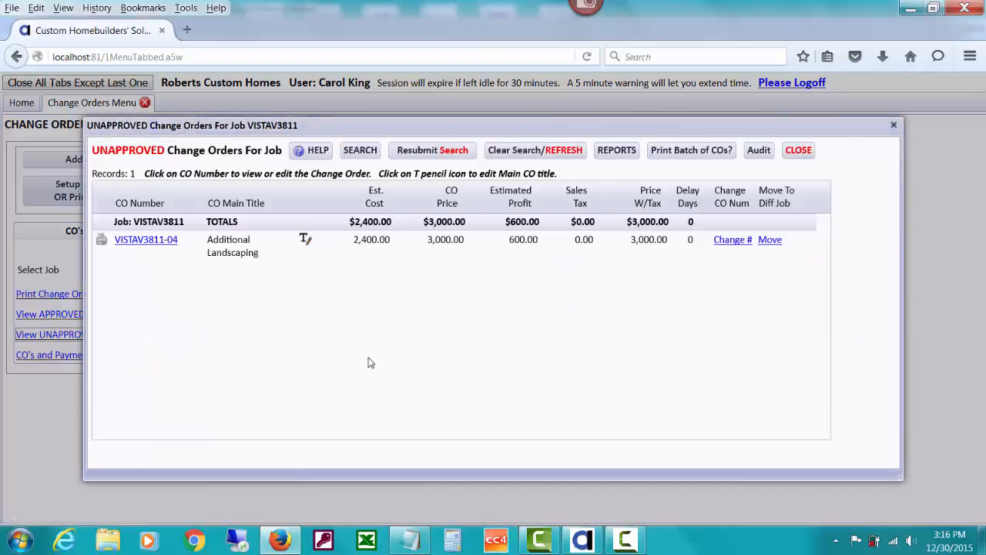
left_click(148, 240)
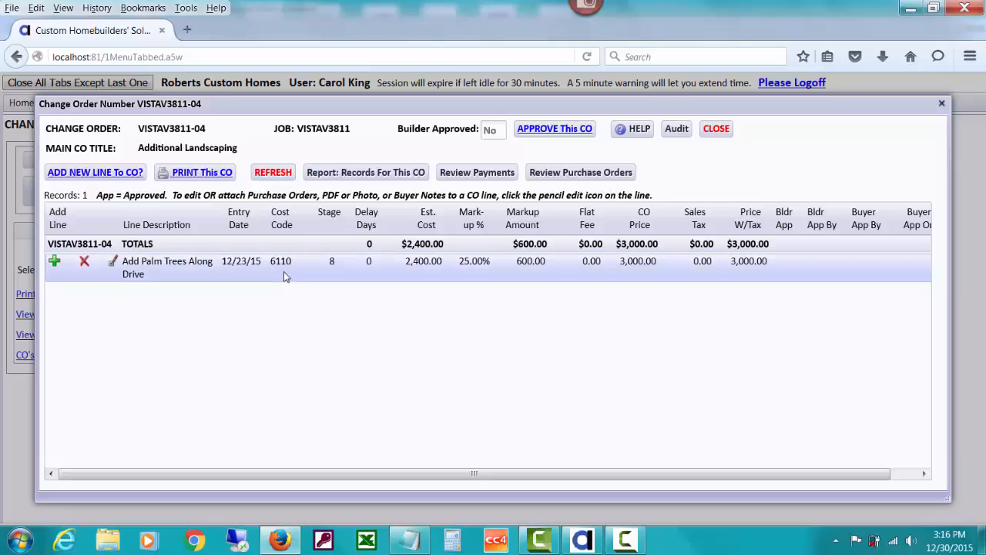
mouse_move(284, 268)
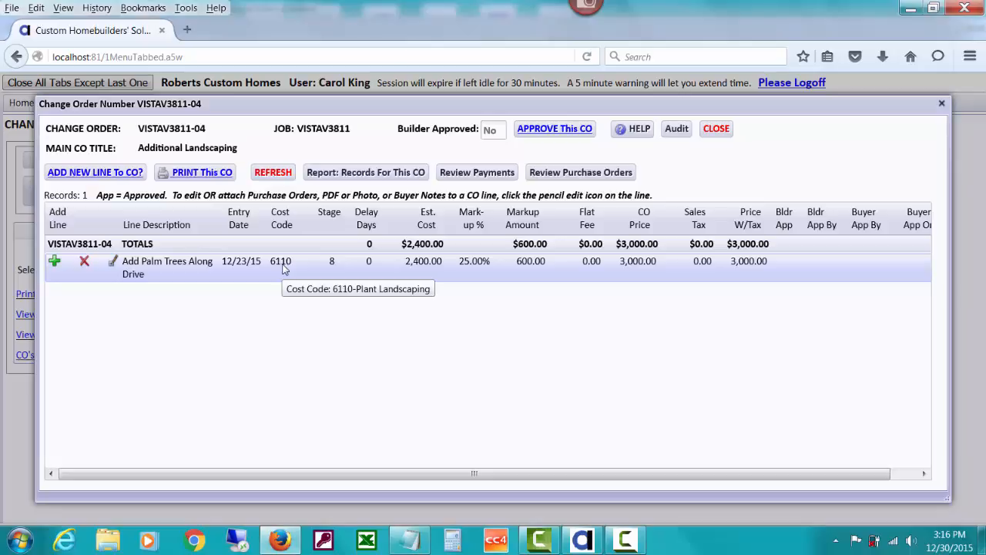
left_click(717, 131)
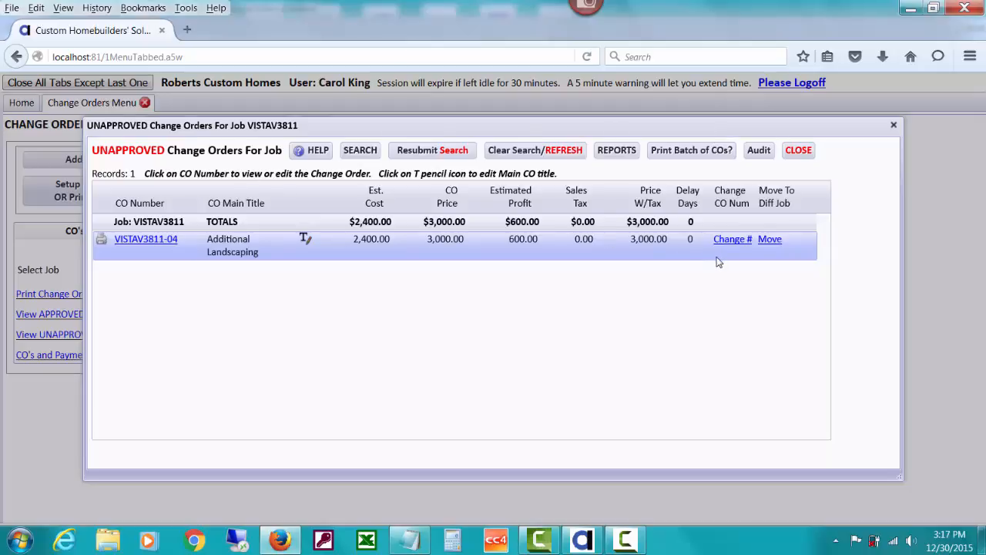
Review the unapproved change orders report with estimated costs and buyer notes down to the job totals, and close the report
left_click(630, 157)
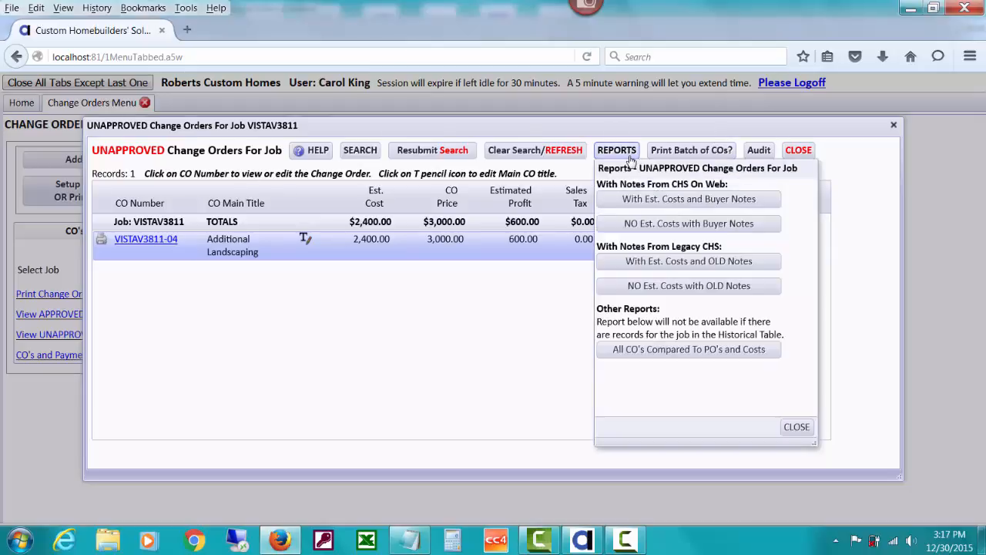
left_click(633, 198)
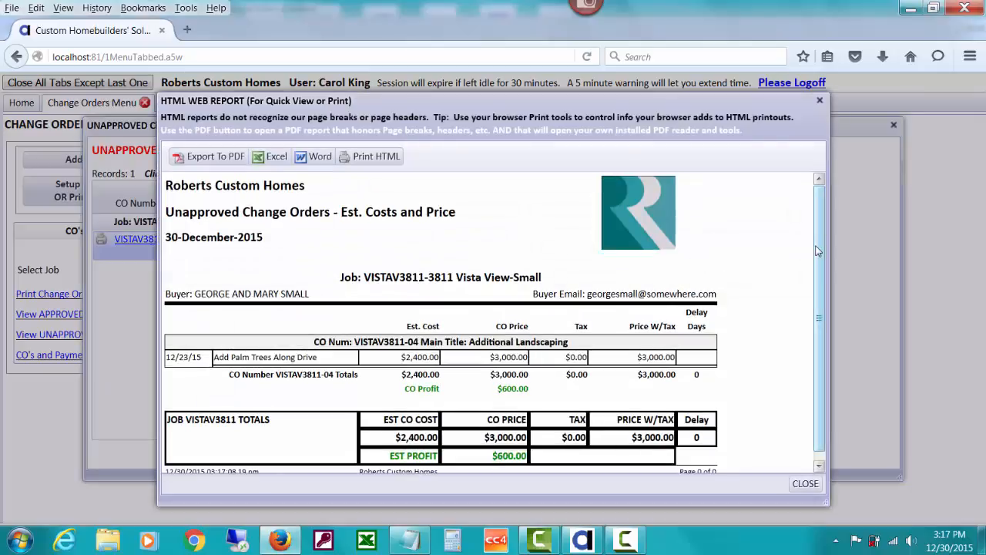
left_click_drag(818, 250, 818, 281)
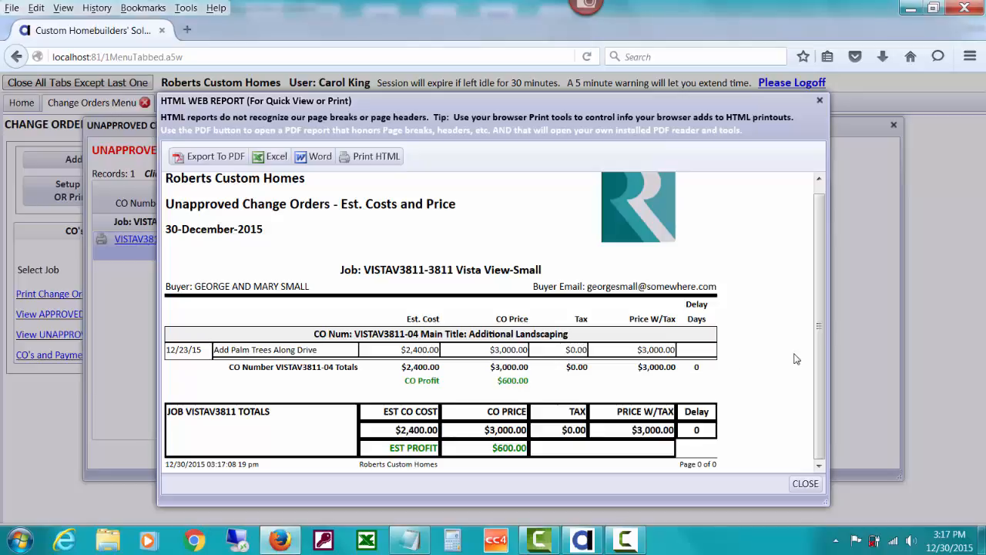
left_click_drag(820, 321, 821, 313)
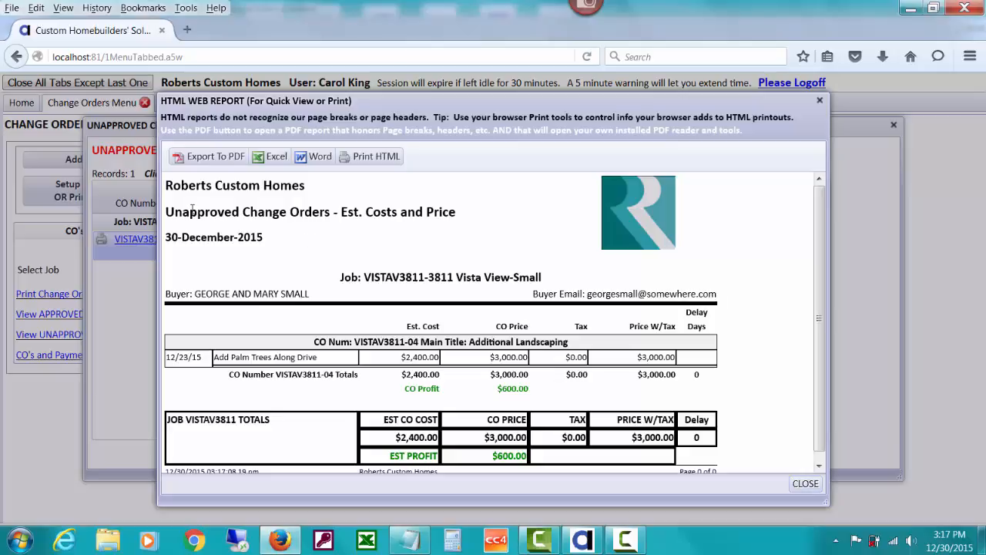
left_click(801, 483)
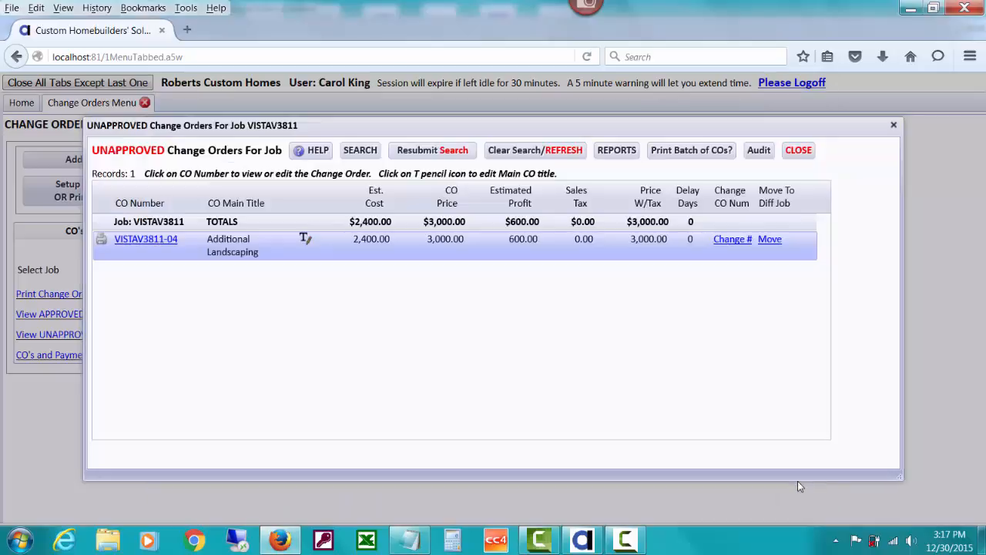
Review the unapproved change orders report with buyer notes but no estimated costs, and close everything back to the Change Orders Menu
left_click(620, 151)
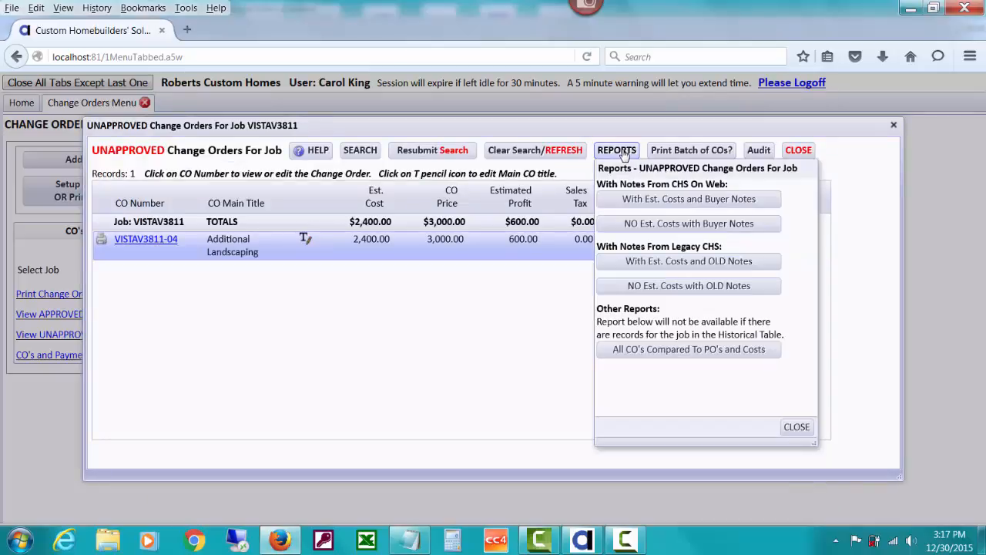
left_click(632, 225)
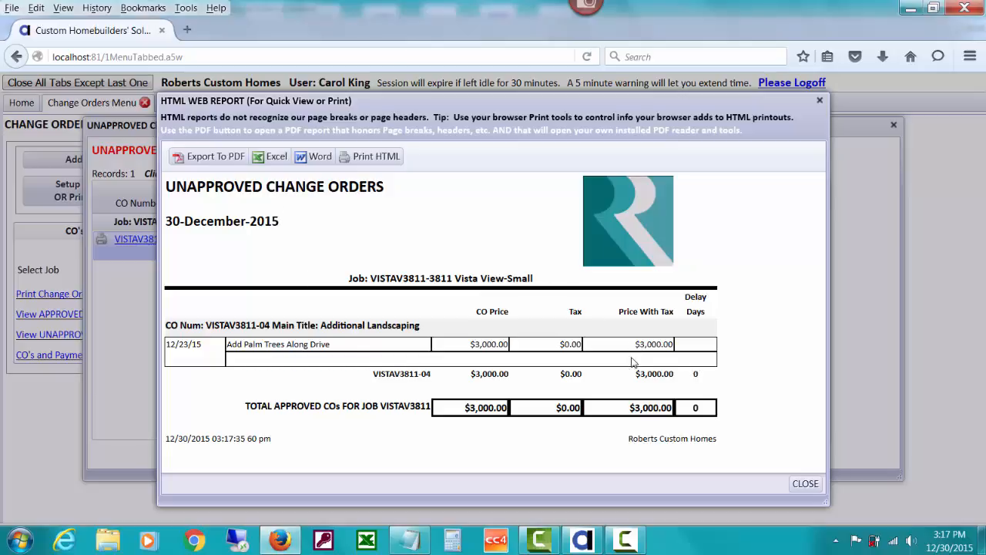
left_click(796, 482)
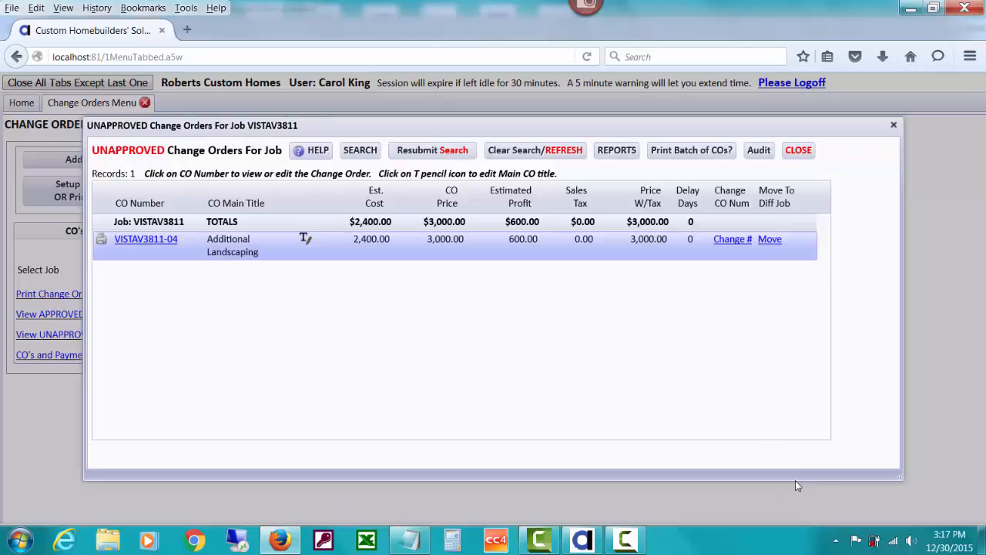
left_click(619, 151)
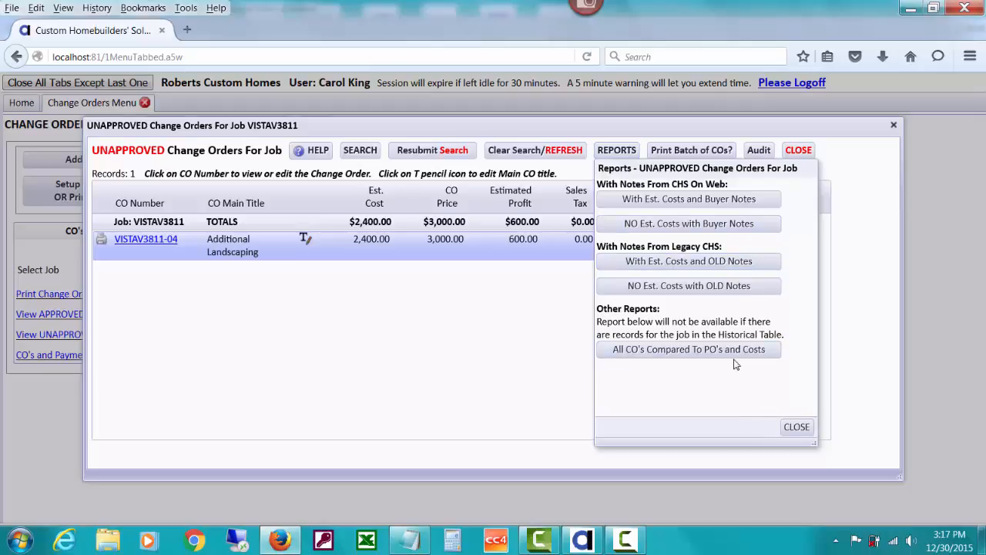
left_click(796, 427)
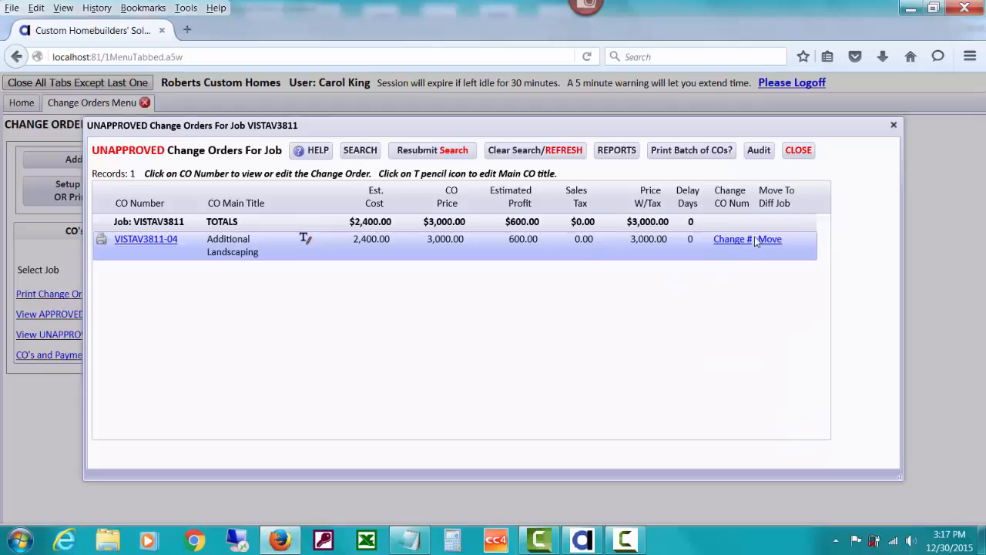
left_click(797, 151)
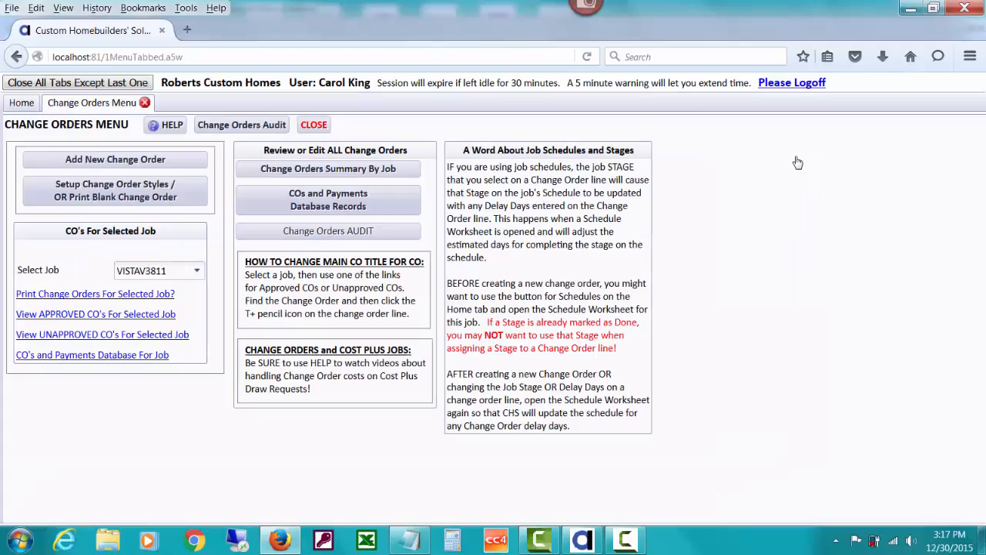
Open the approved change orders for job VISTAV3811, review the payments report for Add Sun Room Off Of Kitchen, and close the report
left_click(175, 317)
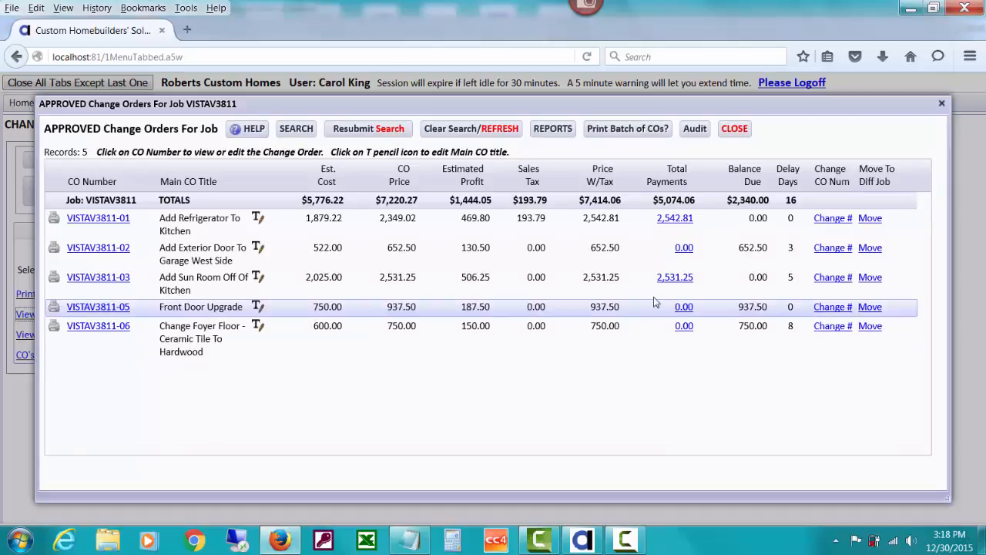
left_click(682, 280)
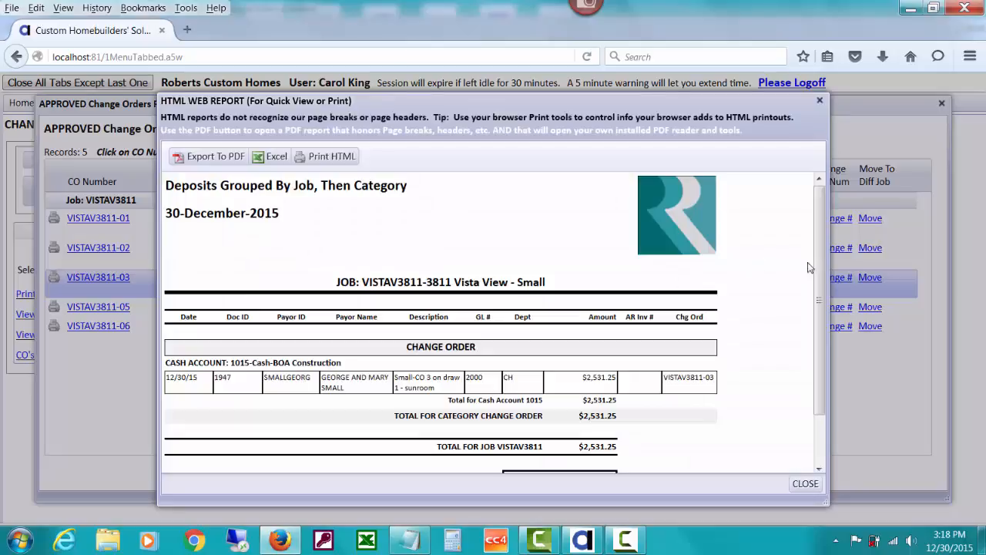
left_click_drag(823, 250, 821, 326)
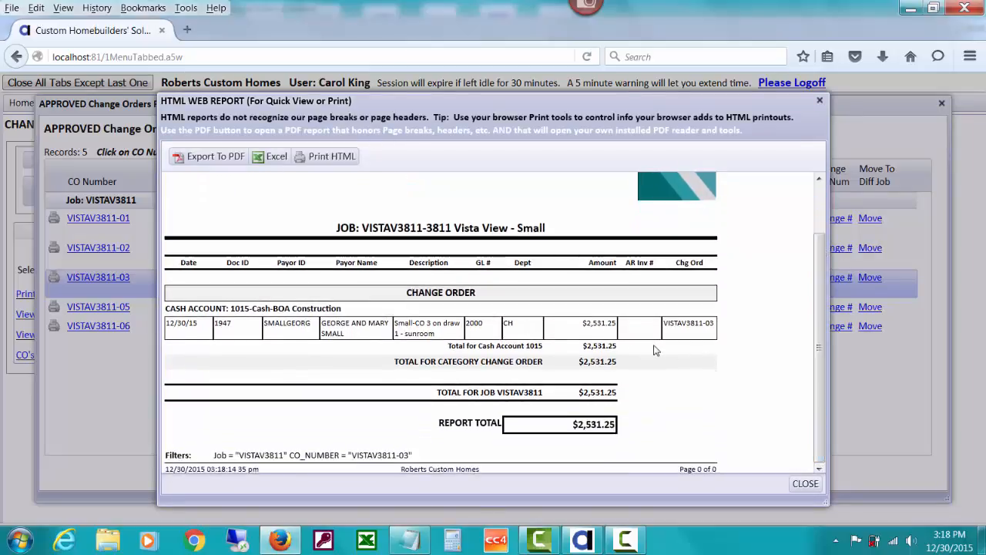
left_click(805, 483)
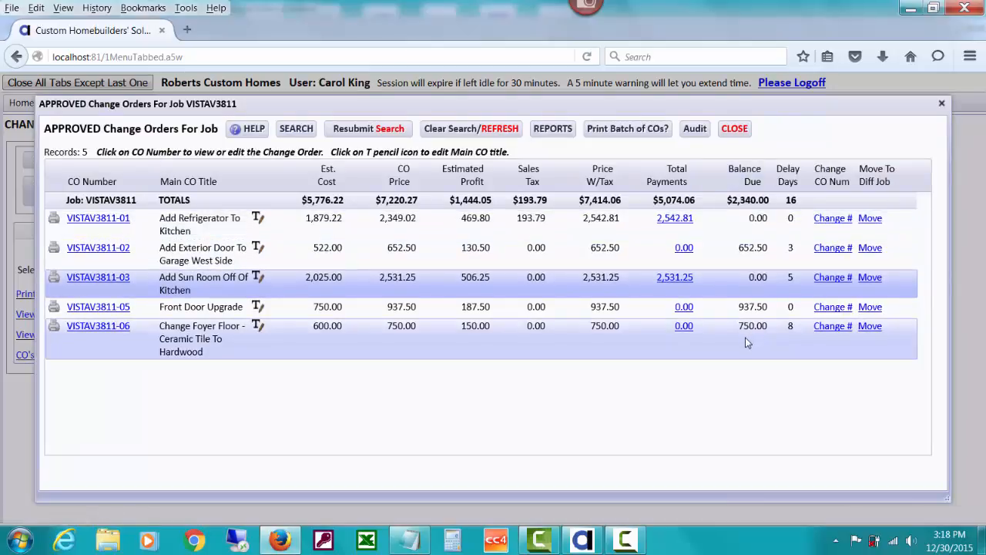
Read the search tips and search the approved change orders for VISTAV3811-03 and VISTAV3811-05 with Balance Due !=0
left_click(308, 129)
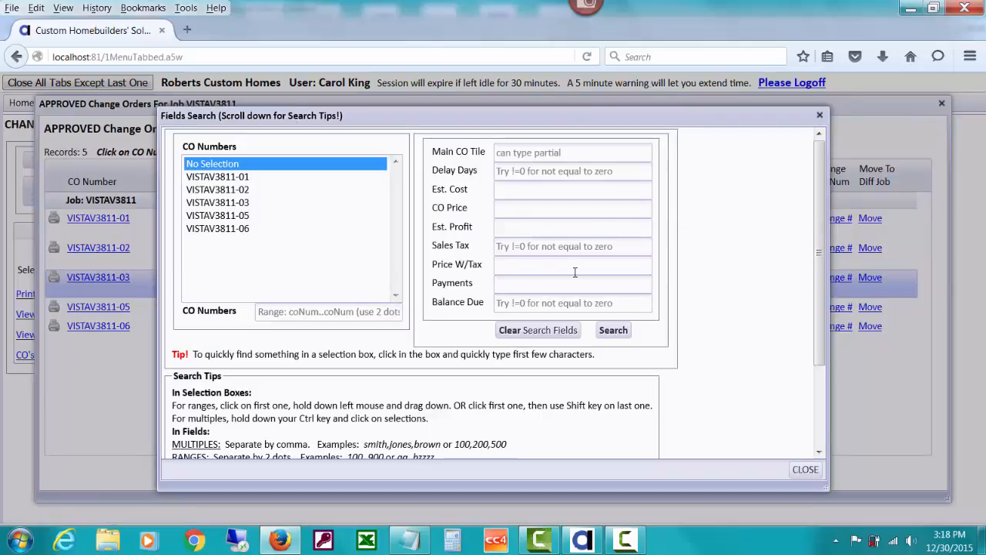
left_click_drag(568, 115, 552, 128)
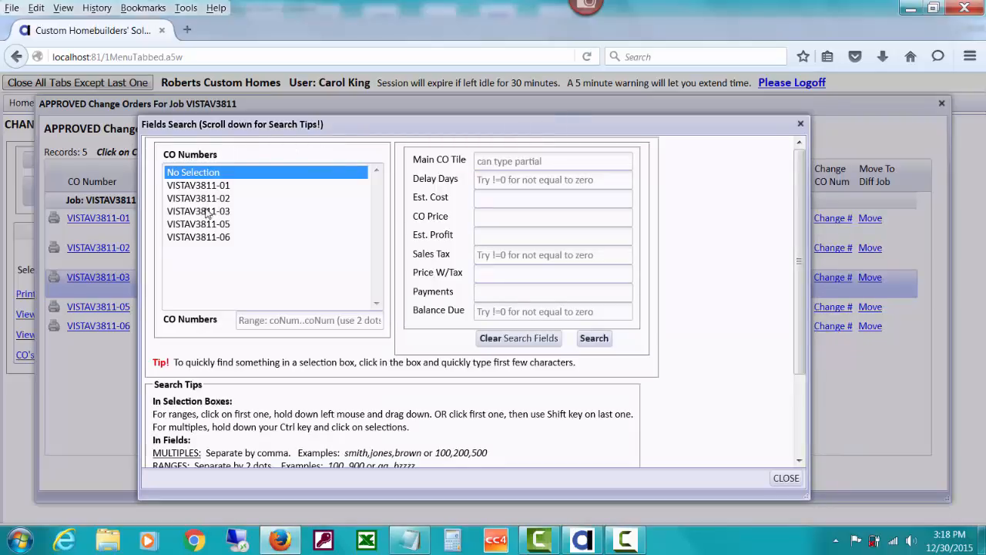
left_click_drag(209, 213, 206, 228)
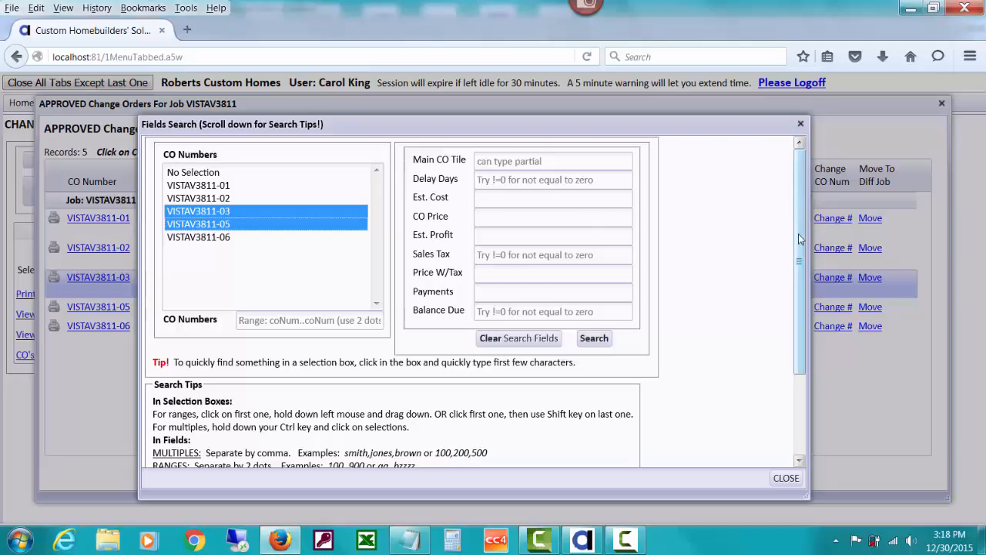
left_click_drag(801, 239, 798, 332)
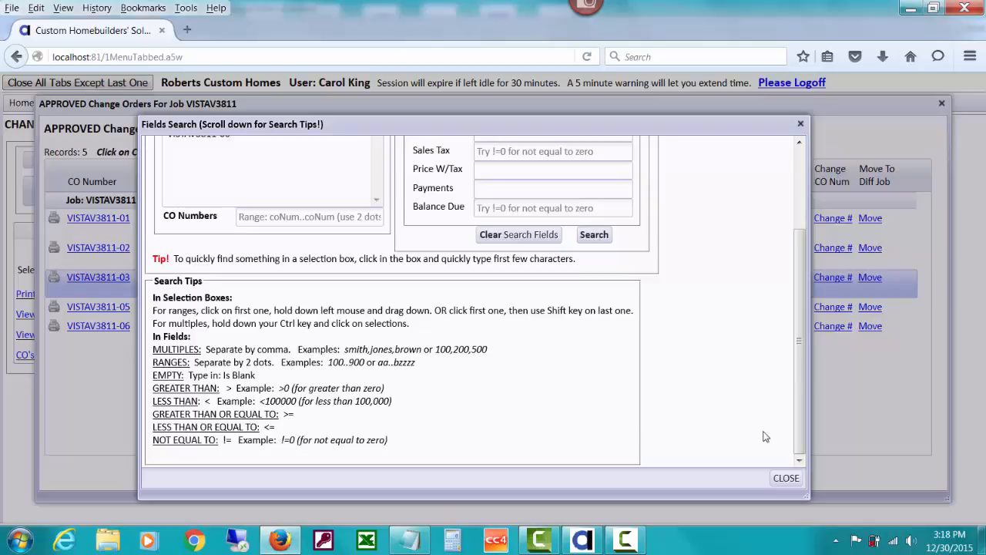
left_click_drag(798, 417, 798, 285)
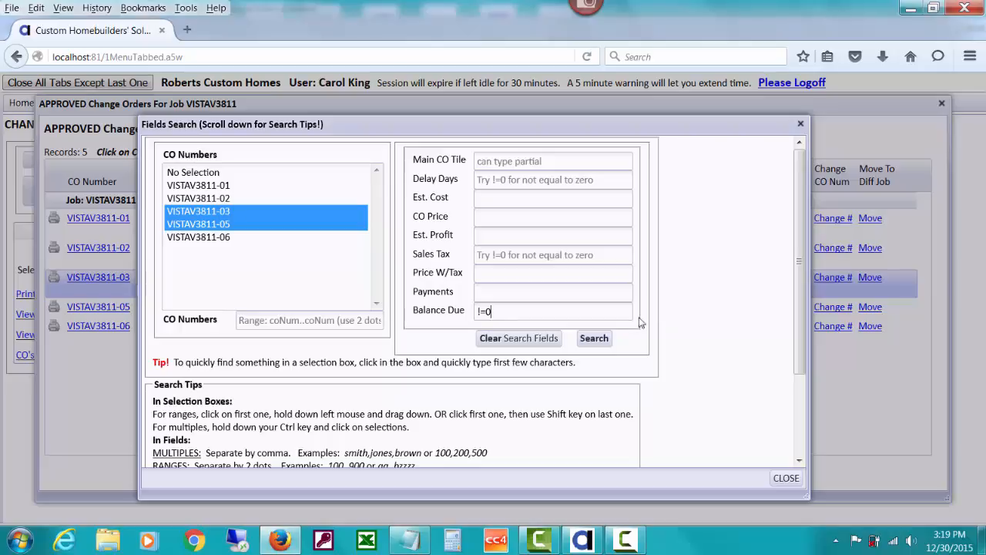
left_click(594, 337)
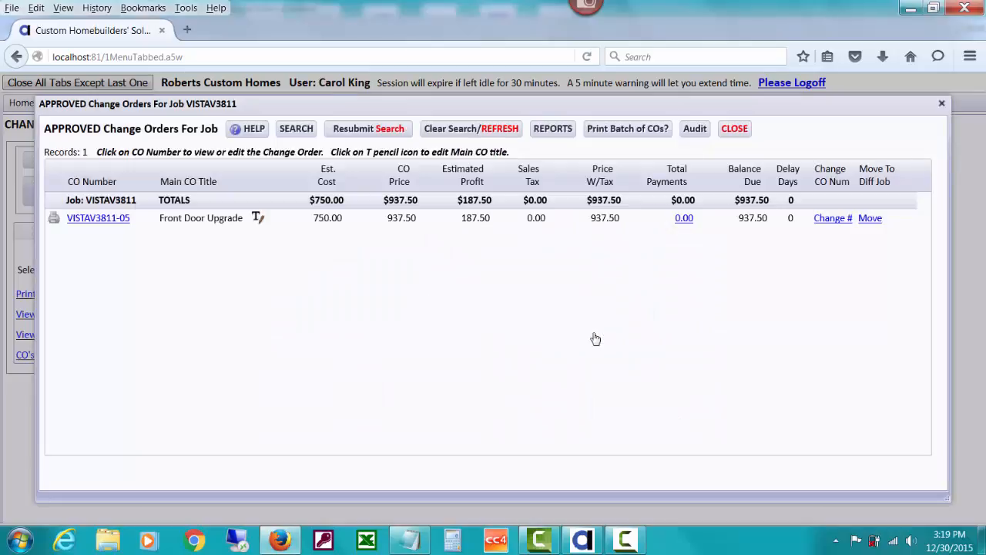
Remove the change order number selection from the search criteria and search again with only Balance Due !=0
left_click(306, 129)
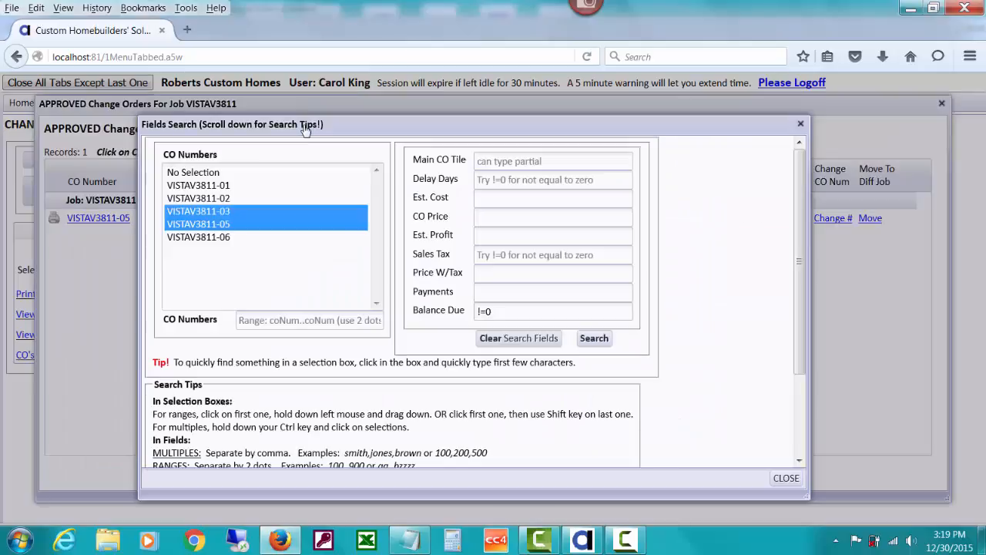
left_click(210, 173)
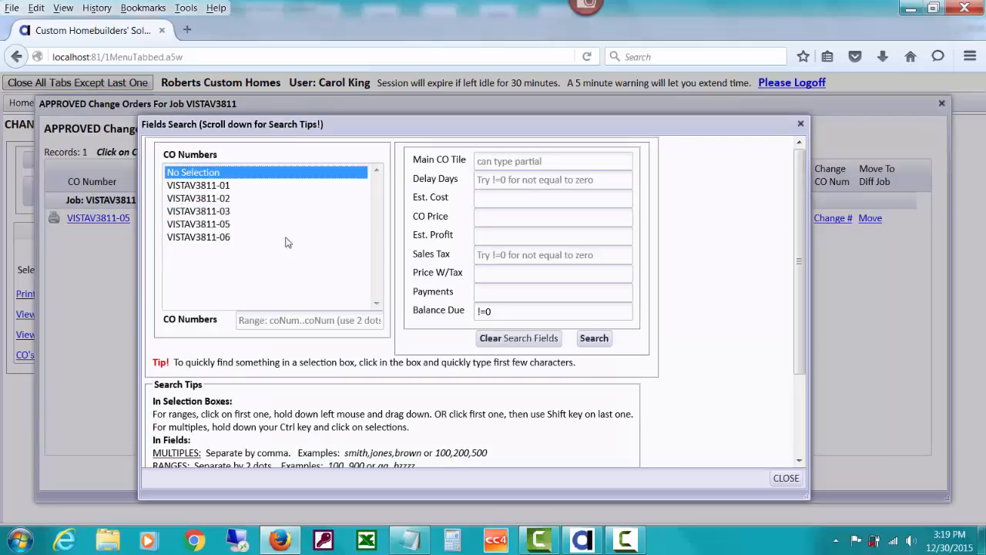
left_click(603, 345)
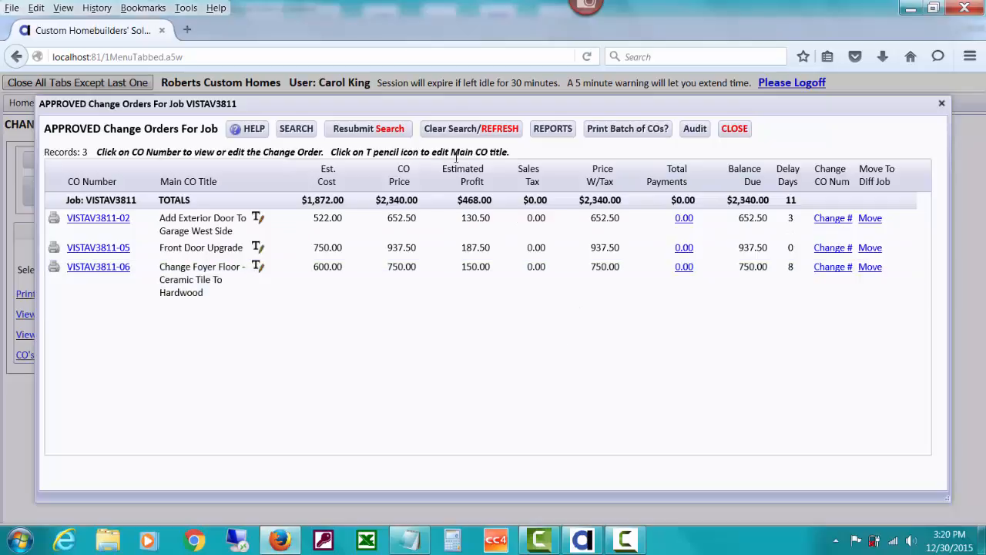
Clear the search, resubmit it once, and restore the full approved list before closing it
left_click(450, 131)
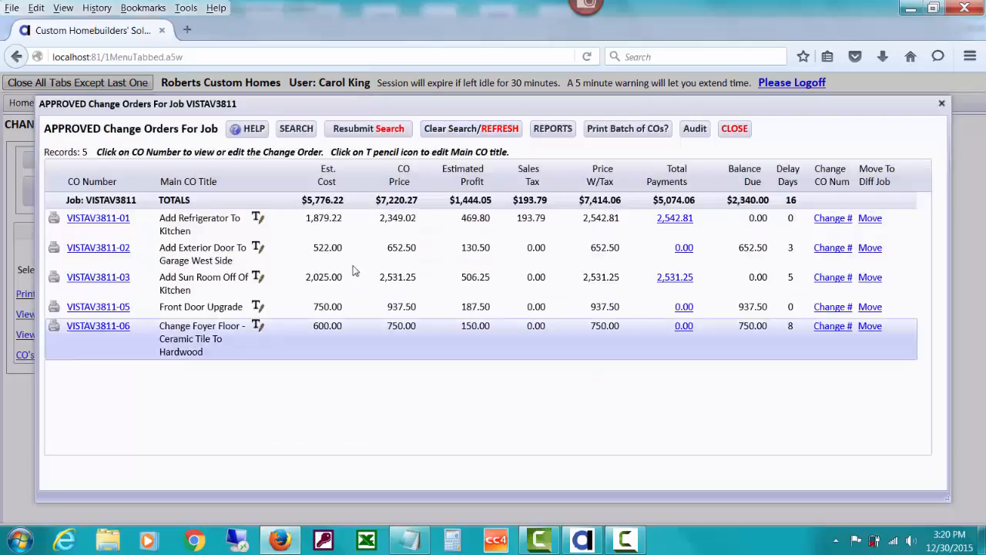
left_click(343, 134)
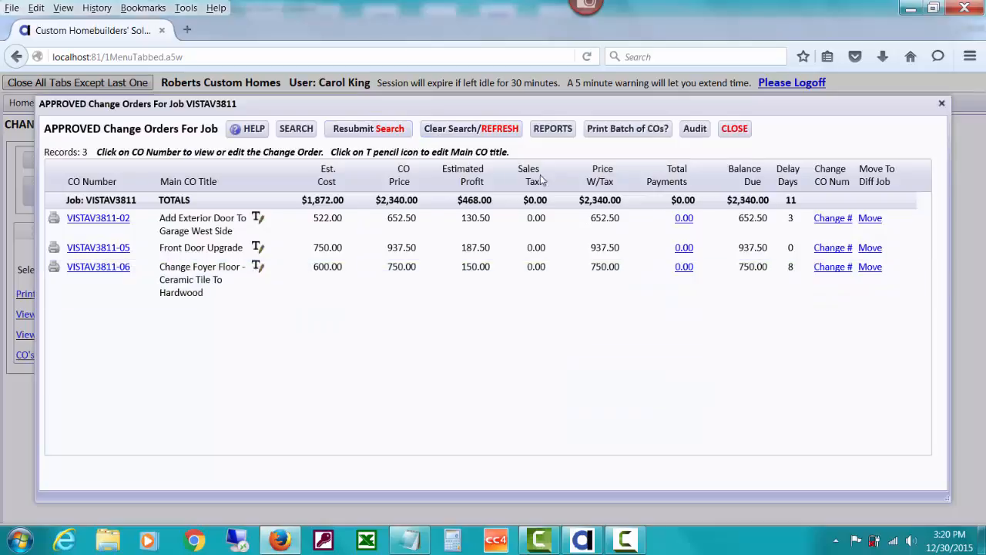
left_click(475, 134)
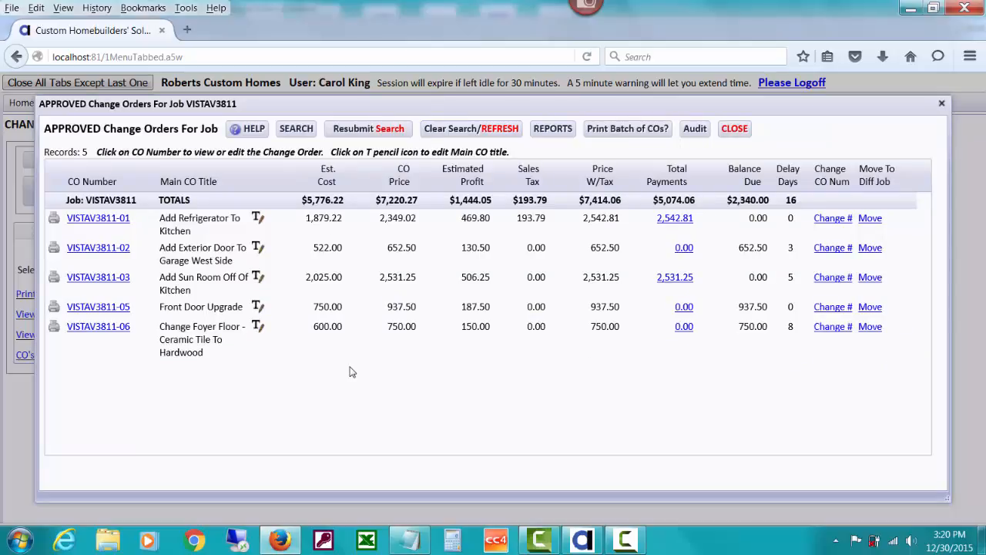
left_click(734, 129)
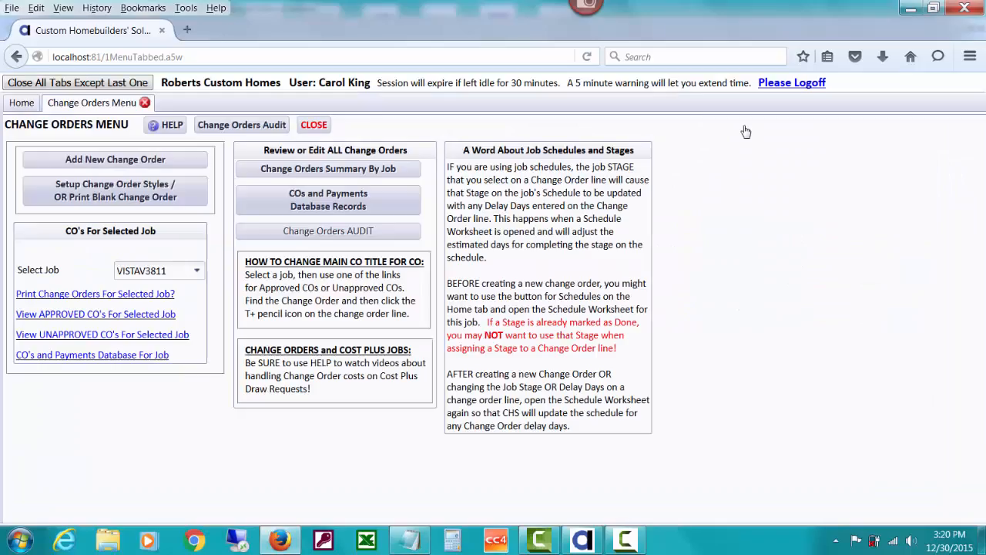
Open the unapproved change order VISTAV3811-04, Additional Landscaping, and add a new change order line to it
left_click(181, 340)
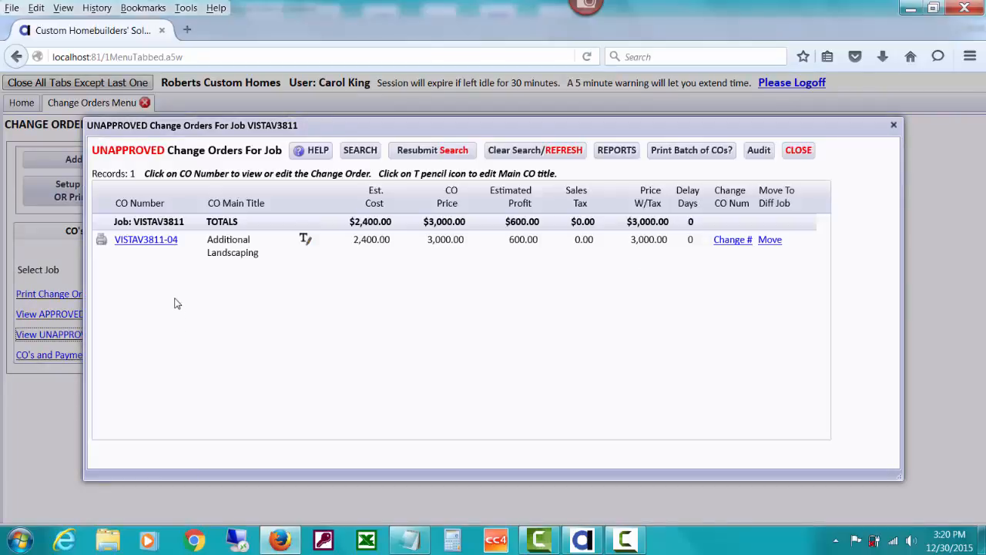
left_click(156, 245)
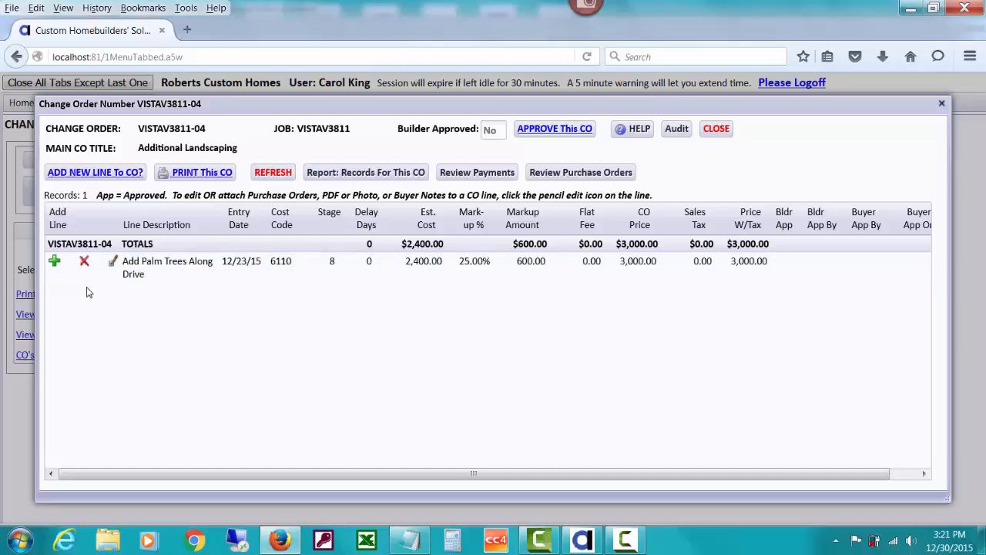
left_click(54, 262)
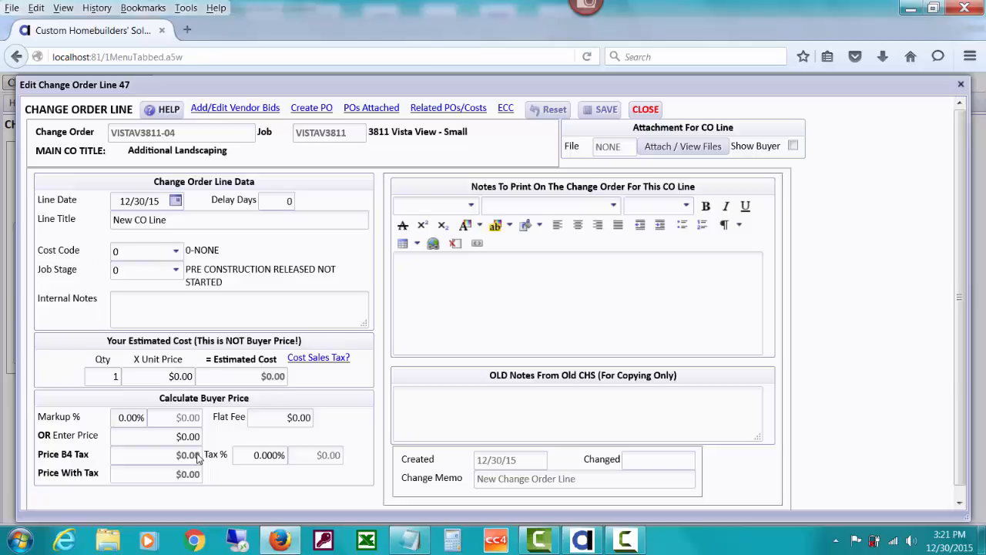
Delete the New CO Line from change order VISTAV3811-04 and close the change order along with the unapproved list
left_click(646, 110)
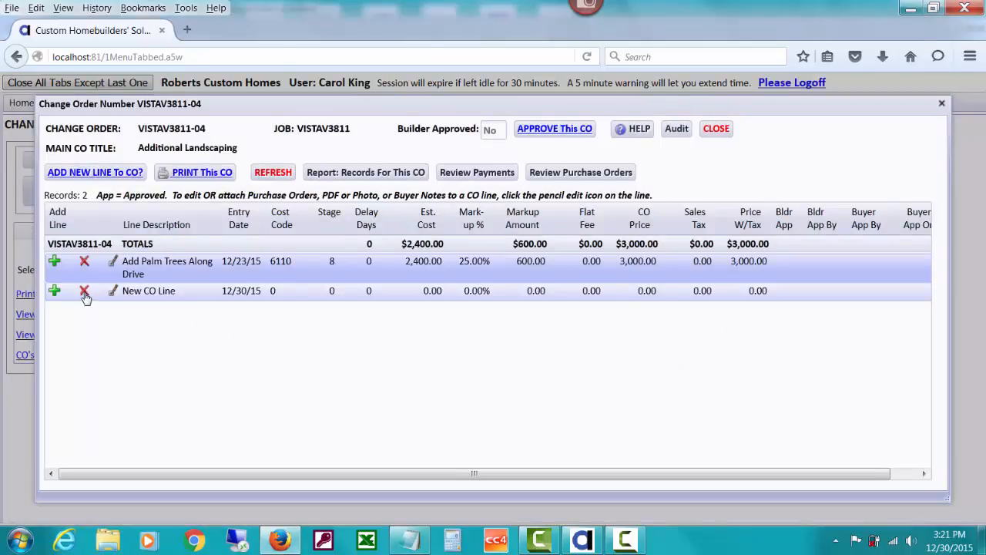
left_click(85, 293)
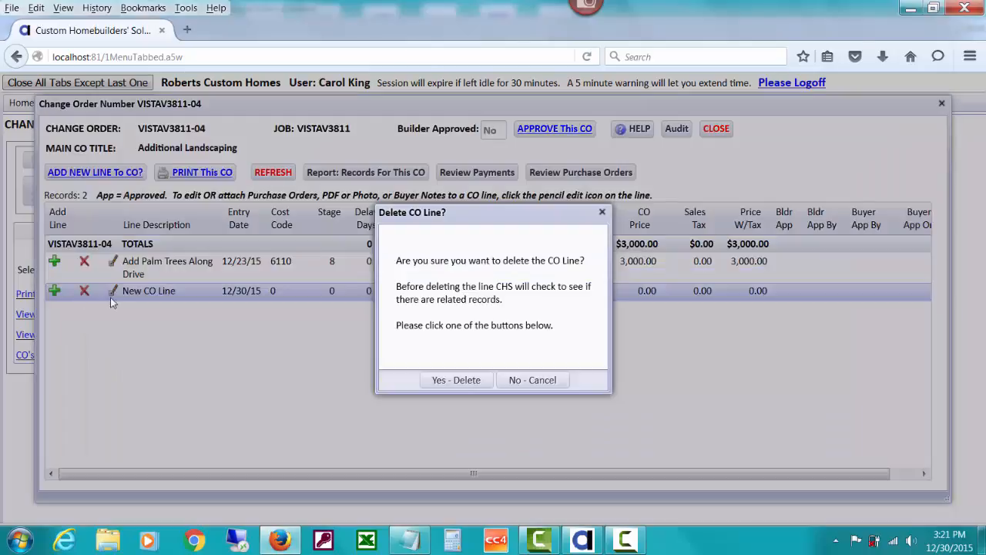
left_click(451, 380)
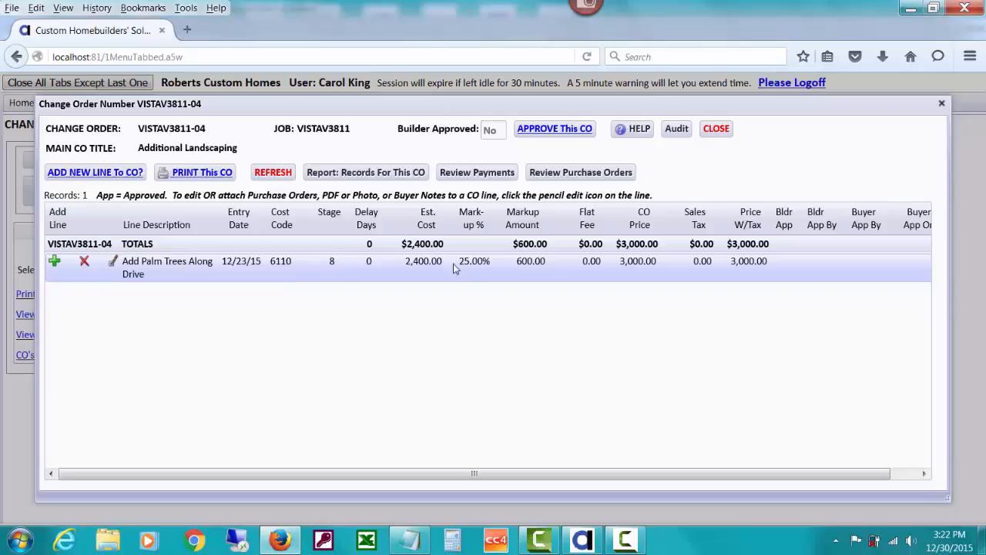
left_click(716, 130)
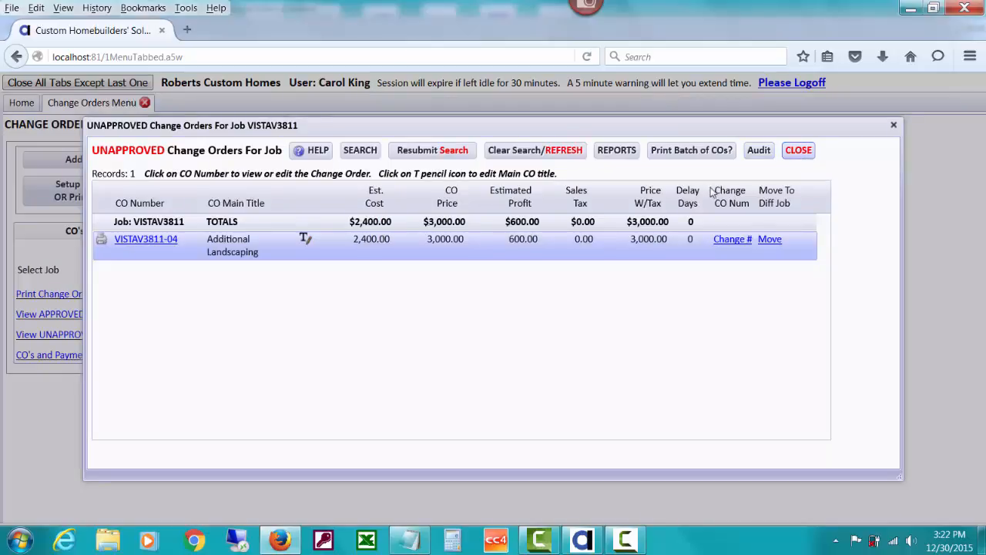
left_click(805, 155)
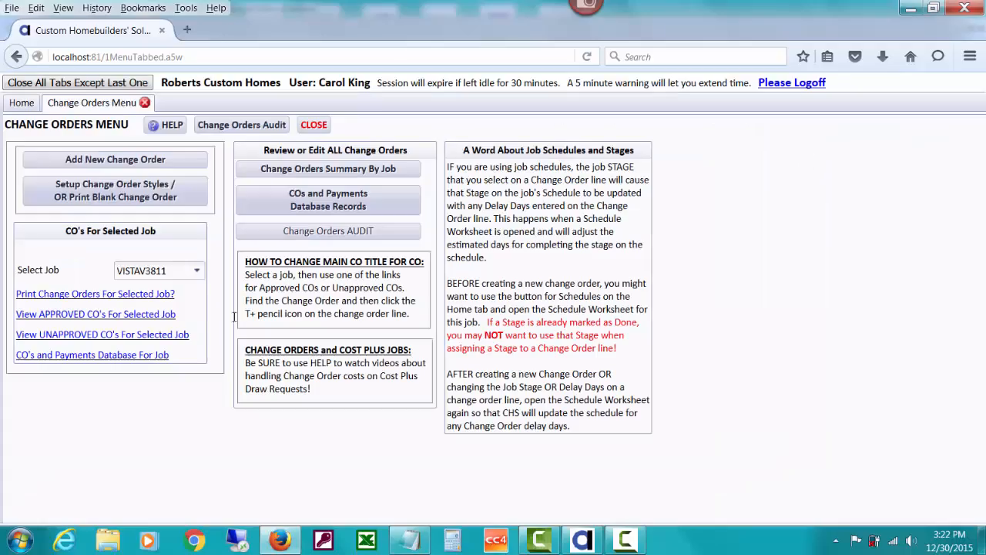
In approved change order VISTAV3811-03, review the Plan Costs For Added Sun Room line and its attached file
left_click(162, 316)
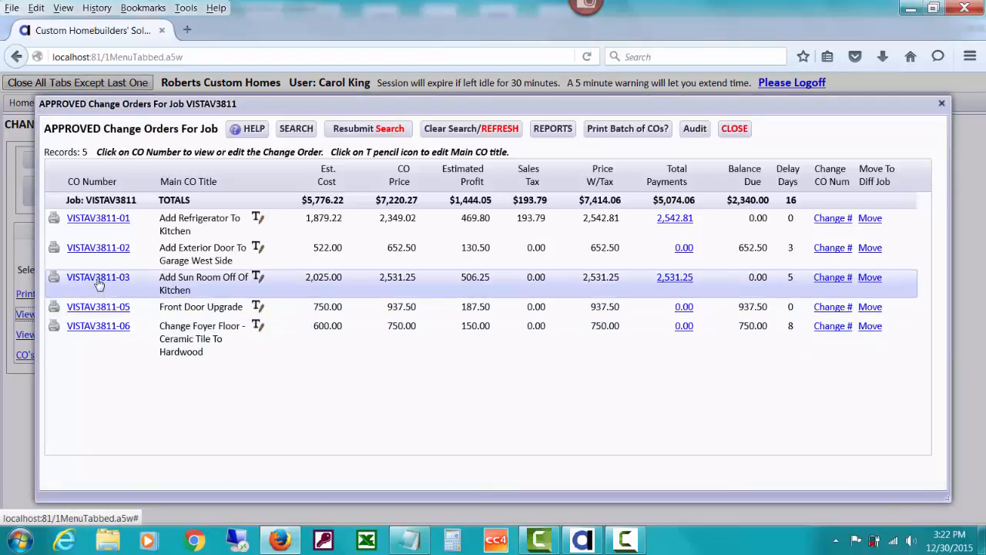
left_click(89, 279)
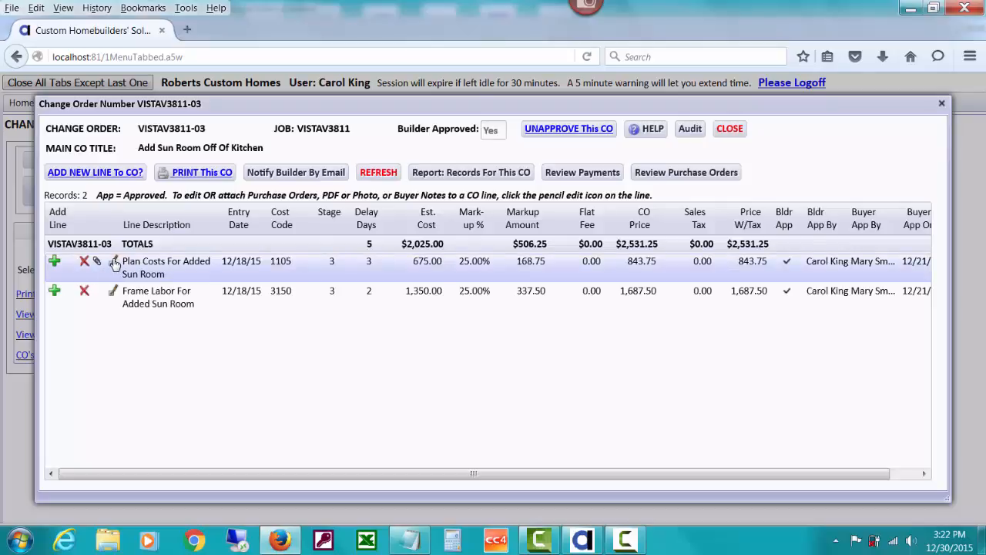
left_click(114, 263)
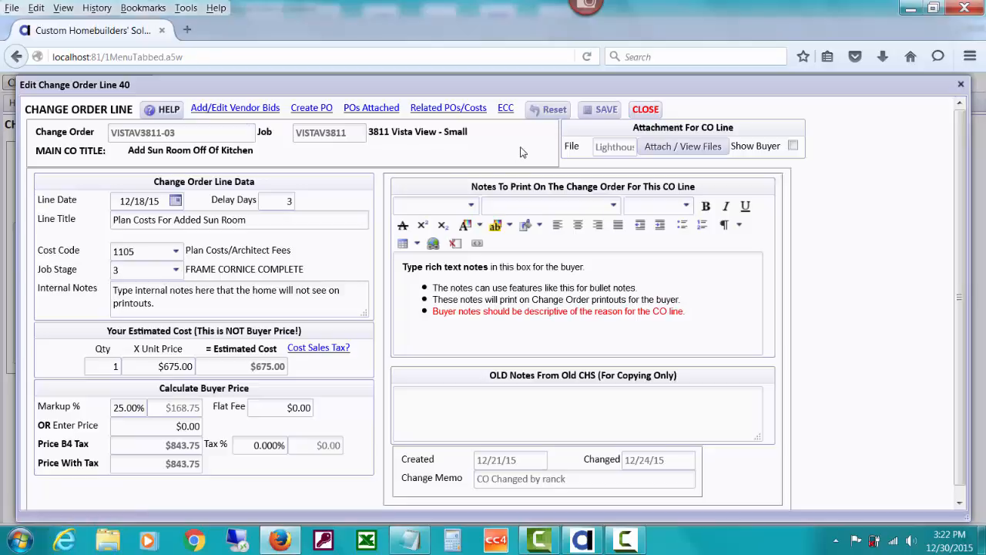
left_click(646, 109)
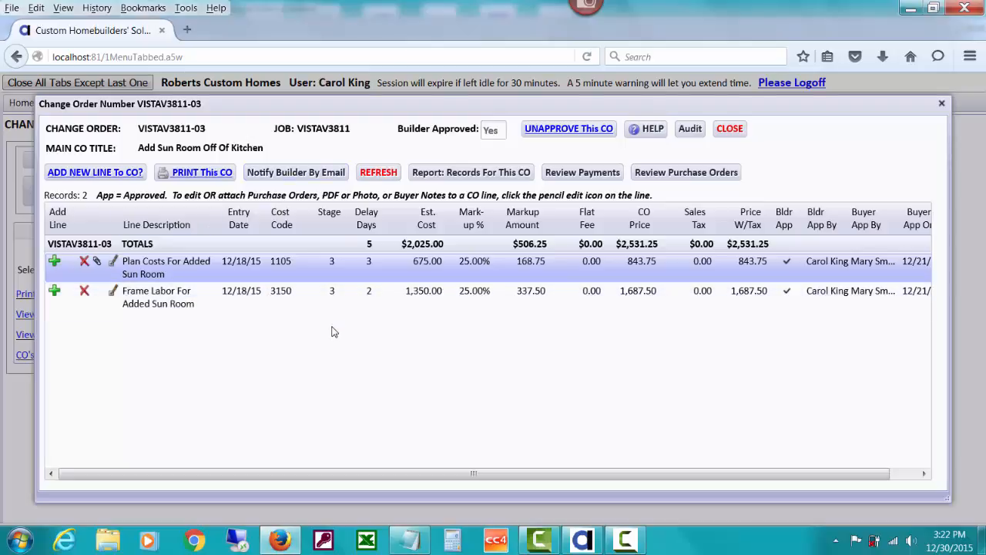
left_click(98, 262)
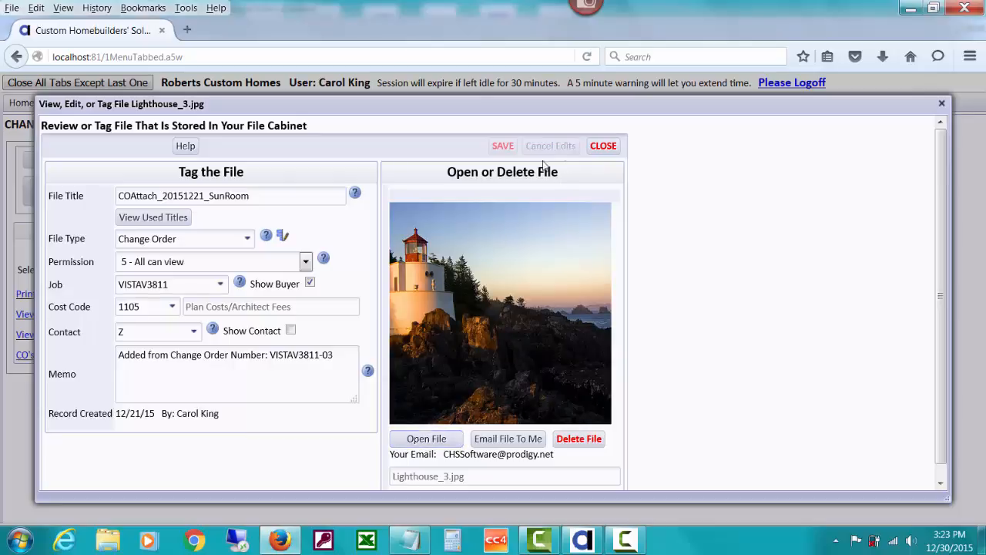
left_click(603, 147)
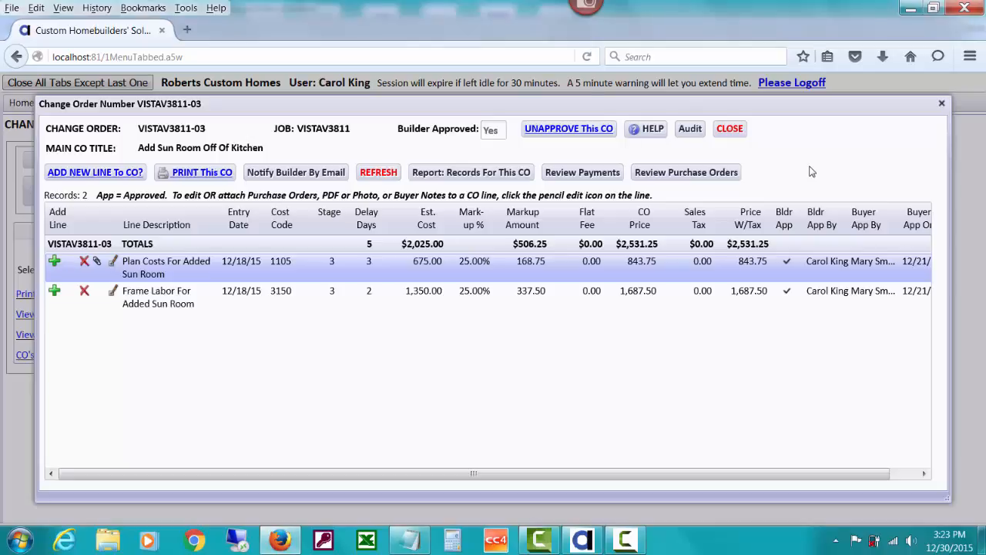
Check the change order utilities outline in Alpha Anywhere, return to Firefox, and close change order VISTAV3811-03 and the approved list
left_click(582, 539)
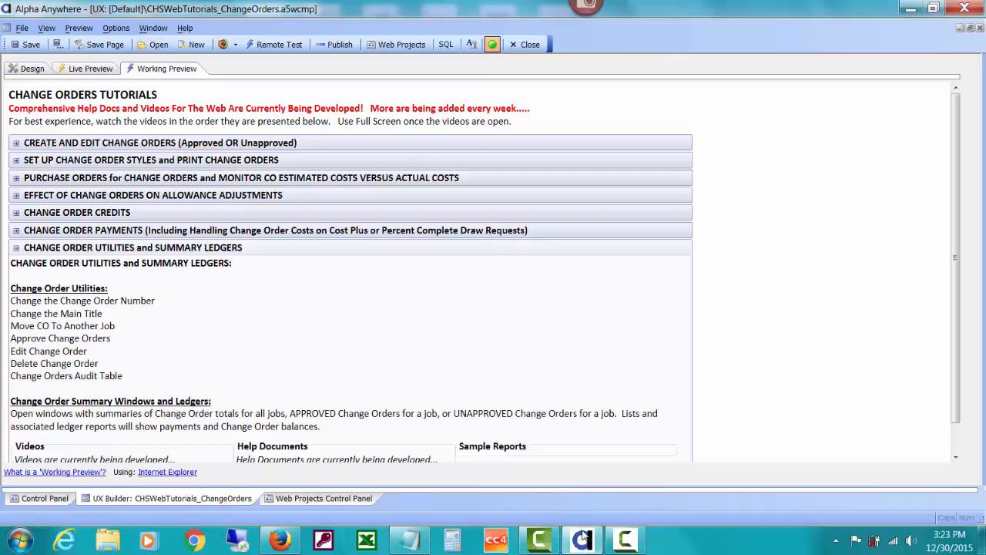
left_click(278, 541)
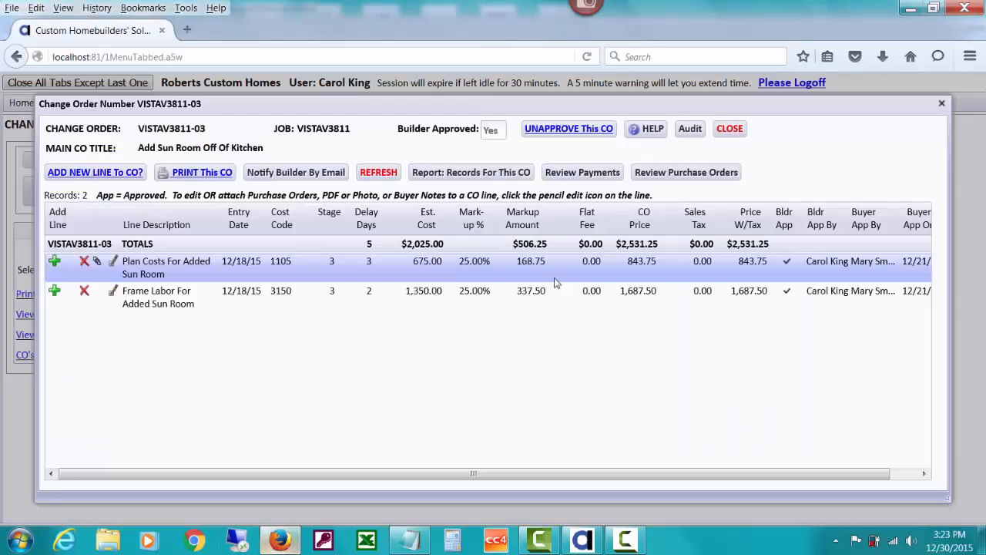
left_click(728, 129)
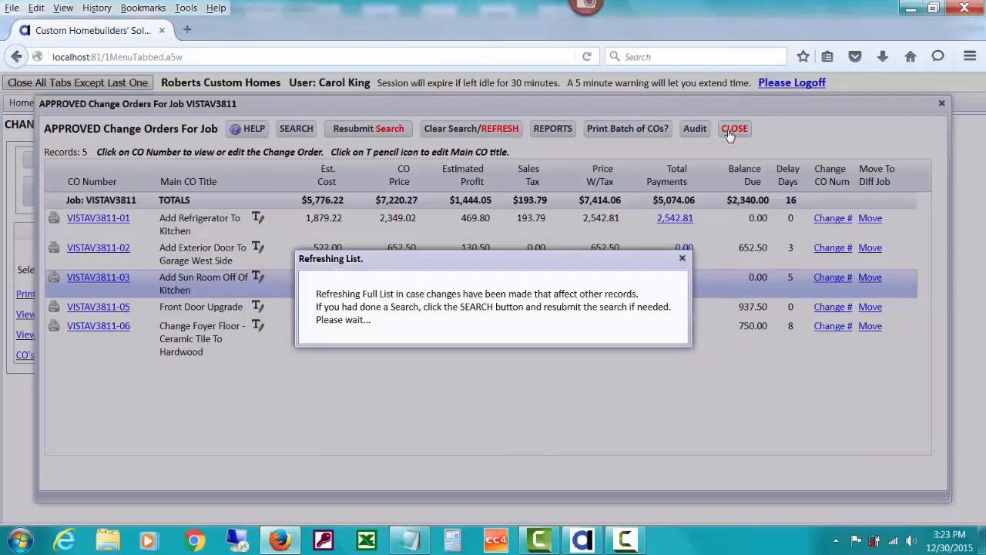
left_click(733, 127)
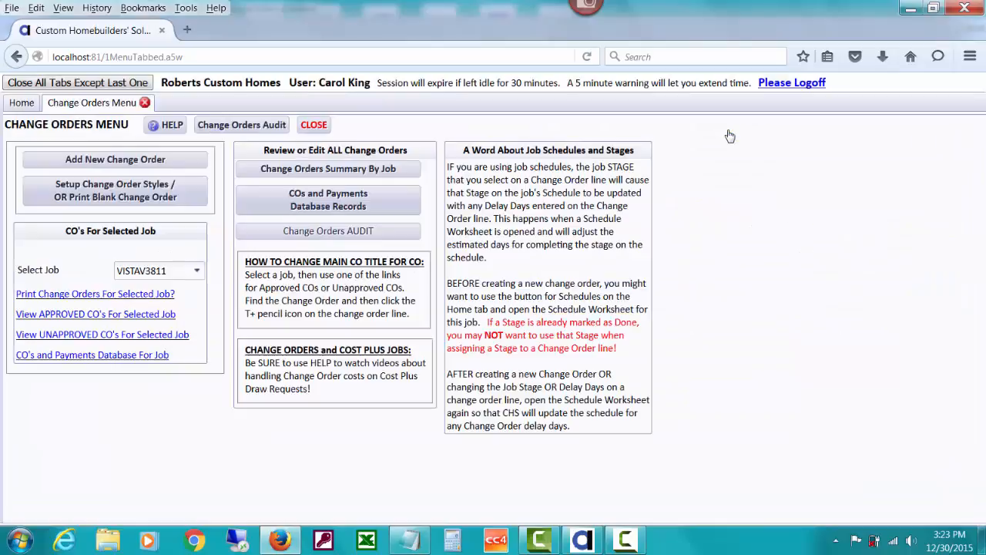
Open the Change Orders Audit and filter its records to audit titles containing Delete
left_click(214, 128)
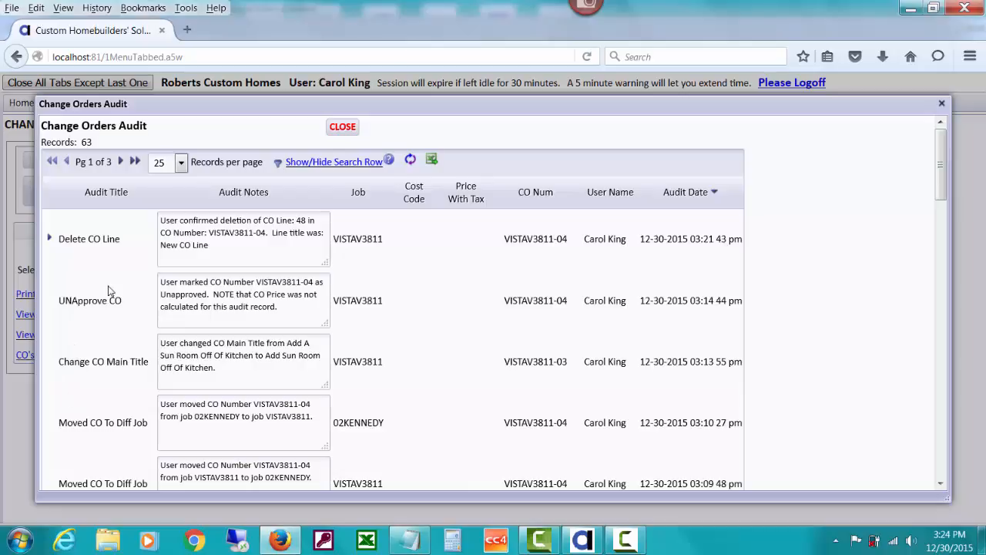
left_click(329, 166)
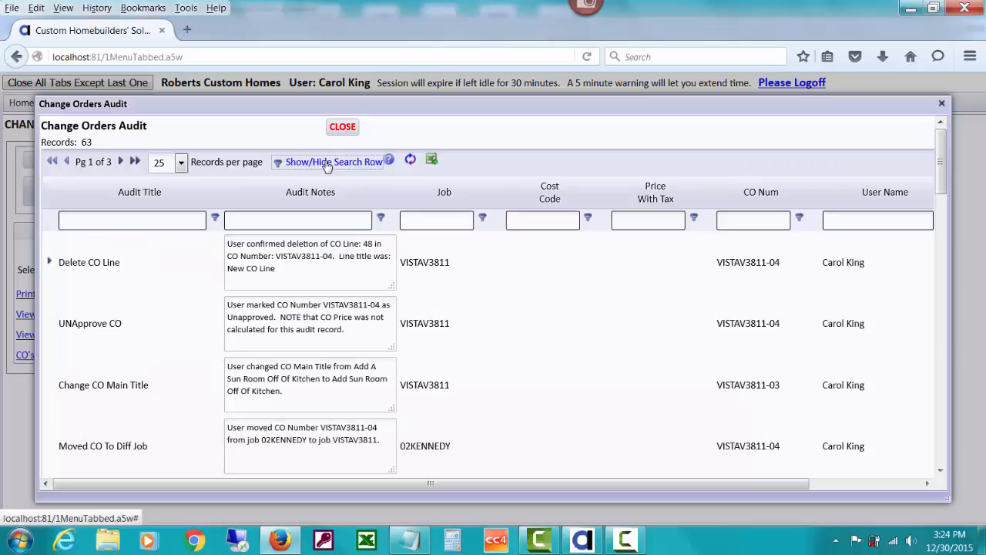
left_click(157, 220)
type("D")
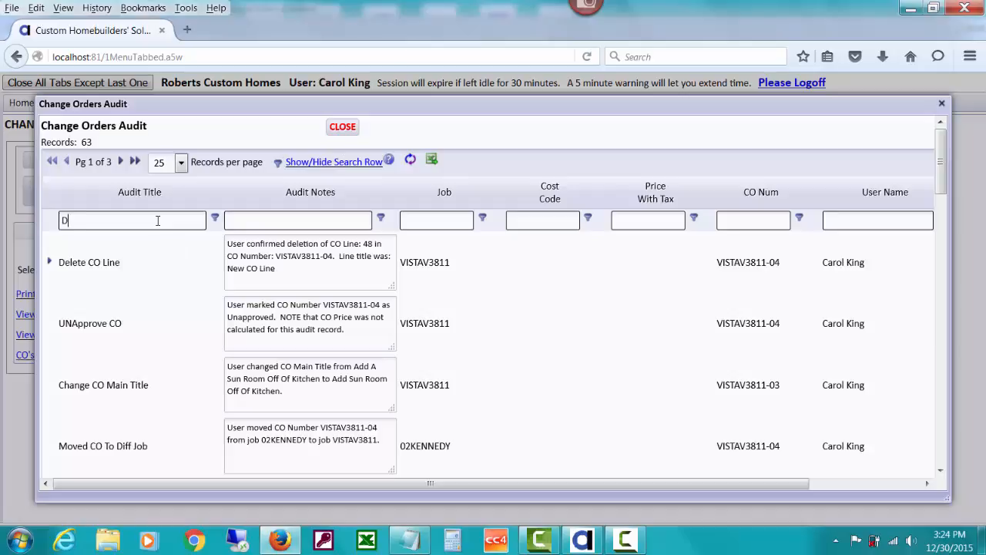
type("elete")
left_click(215, 220)
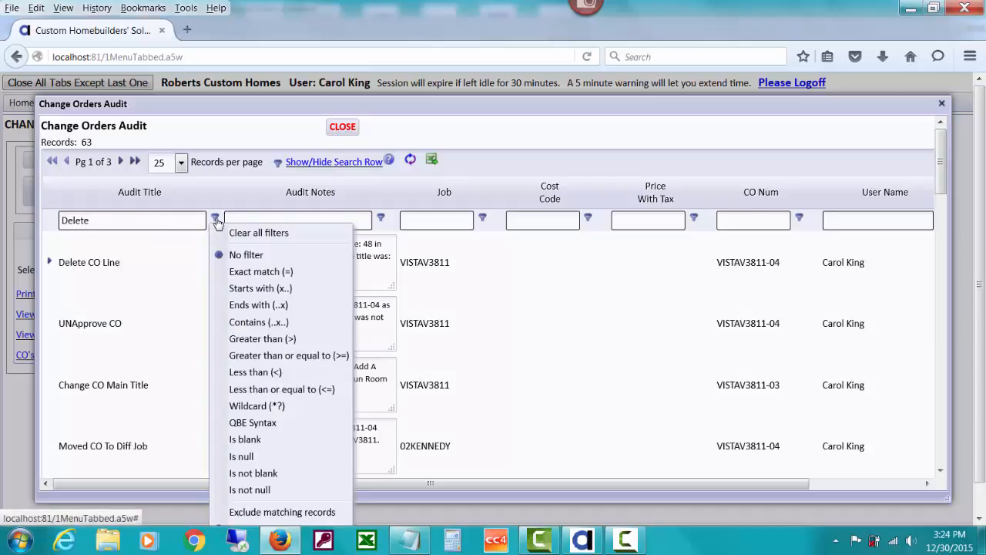
left_click(230, 324)
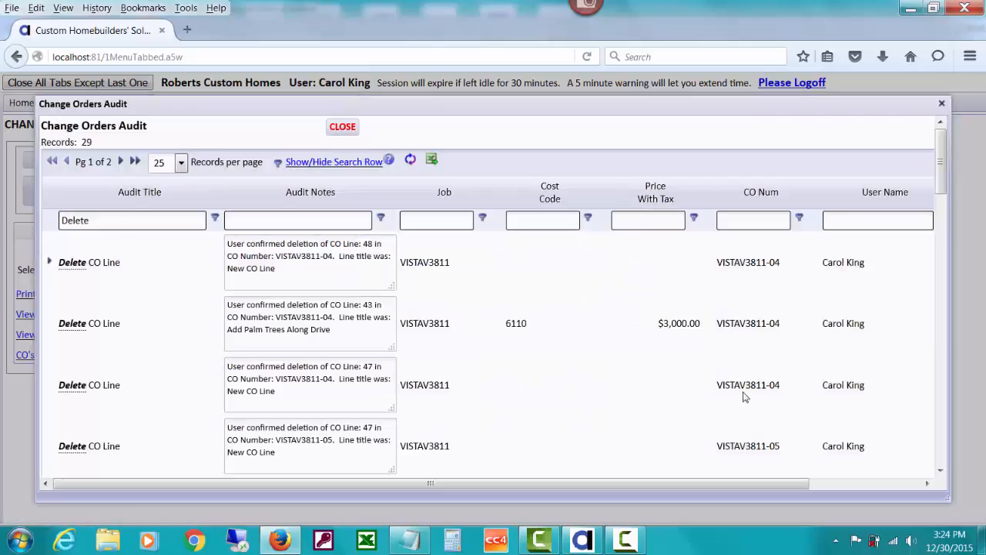
Narrow the audit records to jobs exactly matching VISTAV3811 and look through the filtered records
left_click_drag(940, 164, 943, 131)
left_click(449, 221)
type("VISTAV3811")
left_click(481, 219)
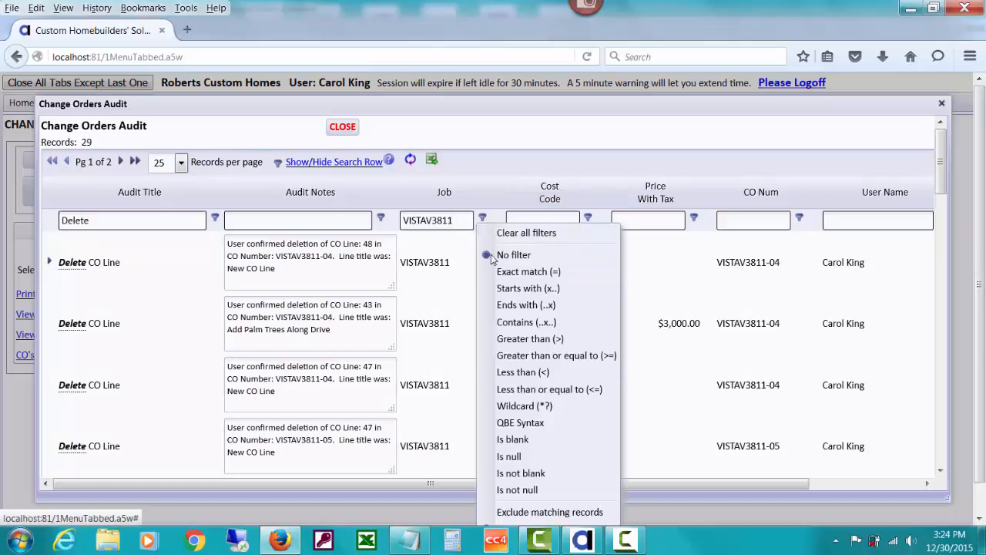
left_click(498, 272)
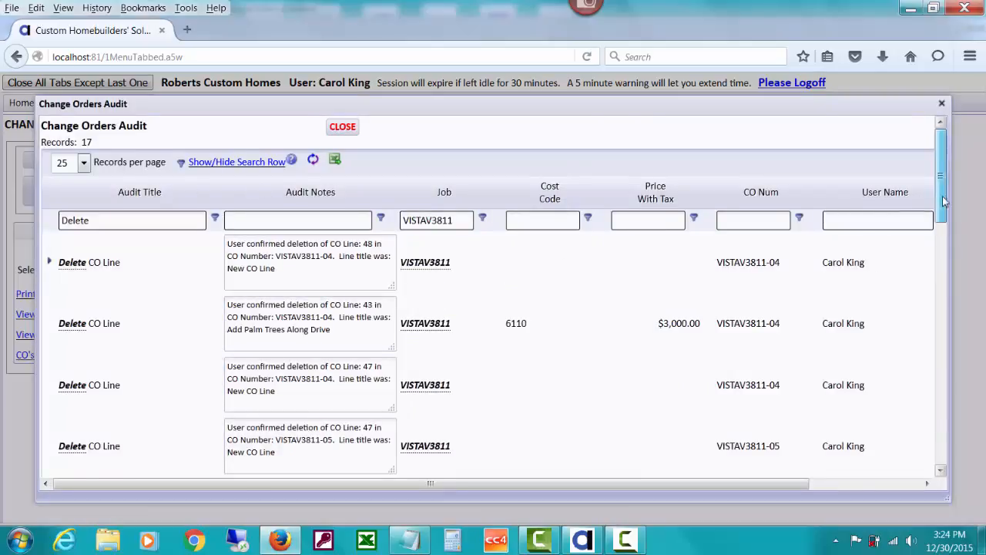
mouse_move(940, 200)
left_mouse_down()
mouse_move(939, 467)
mouse_move(940, 196)
left_mouse_up()
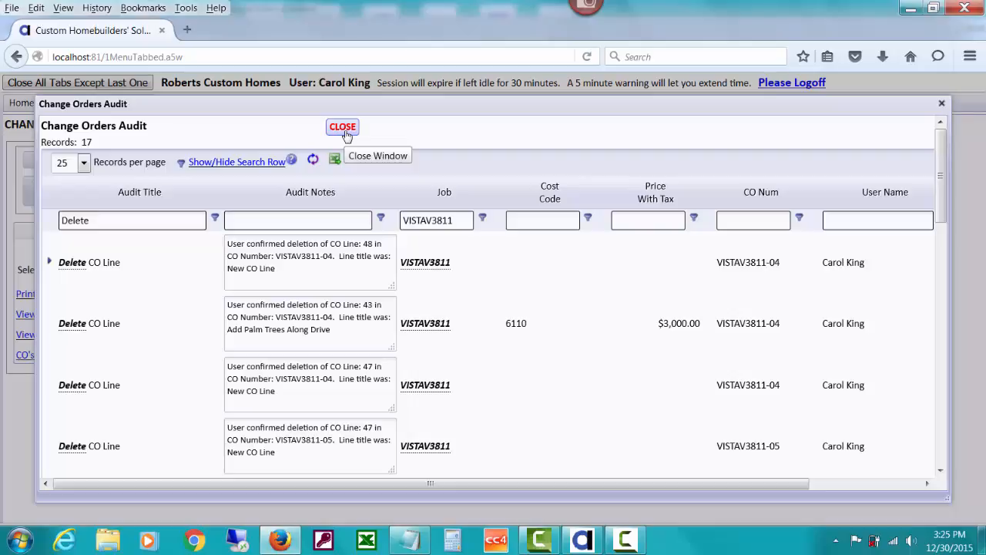
Hide the search row and close the audit, keeping the current Windows color scheme and turning off its performance message
left_click(272, 161)
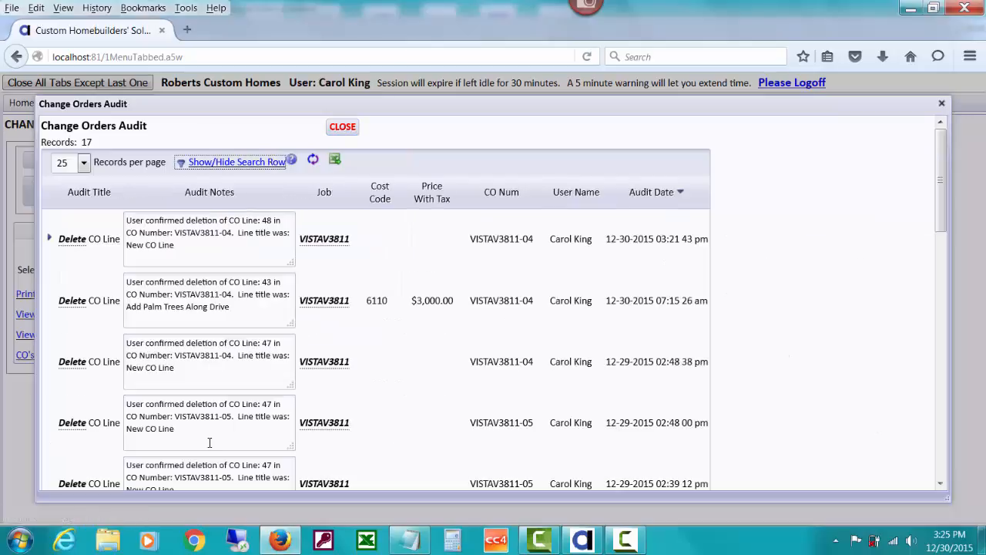
left_click(343, 126)
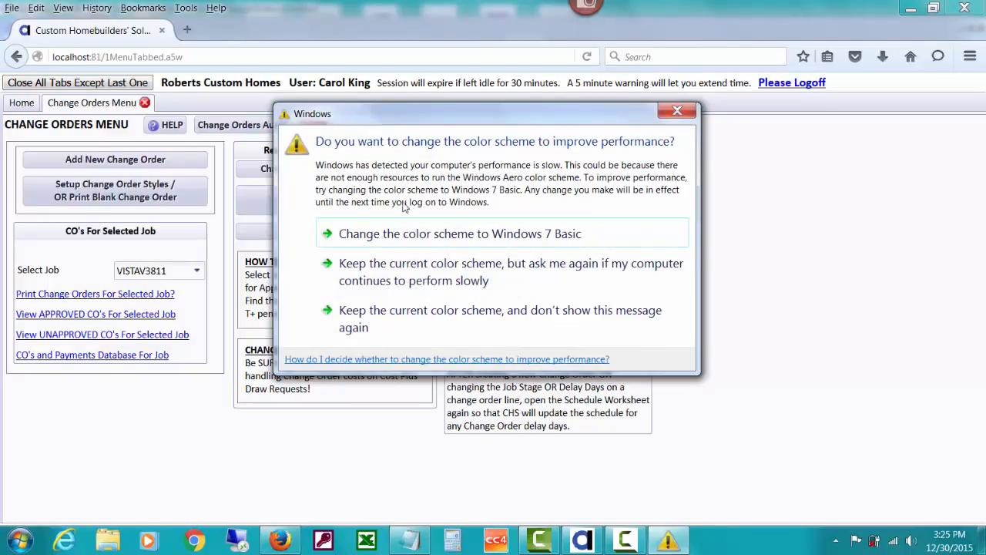
left_click(434, 316)
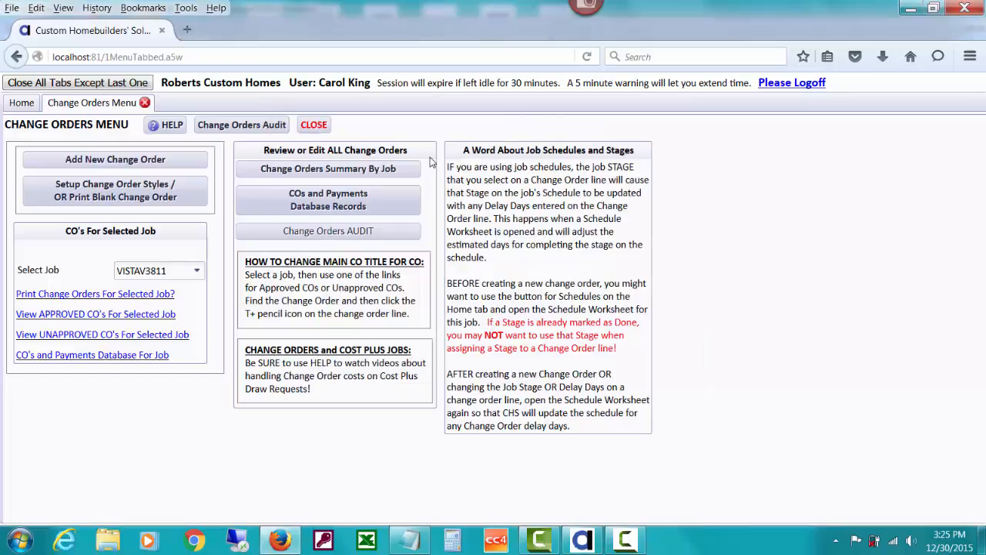